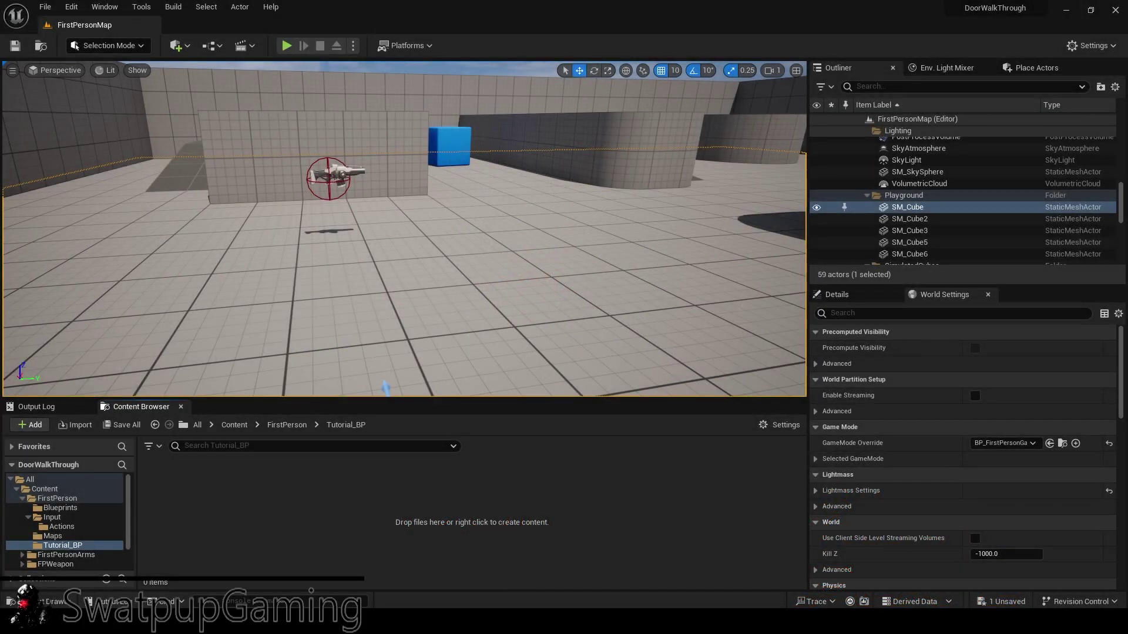
# Step: Create a new material named CircleMaterial in Tutorial_BP and open it in the material editor
pyautogui.moveTo(546, 418); pyautogui.dragTo(570, 416)
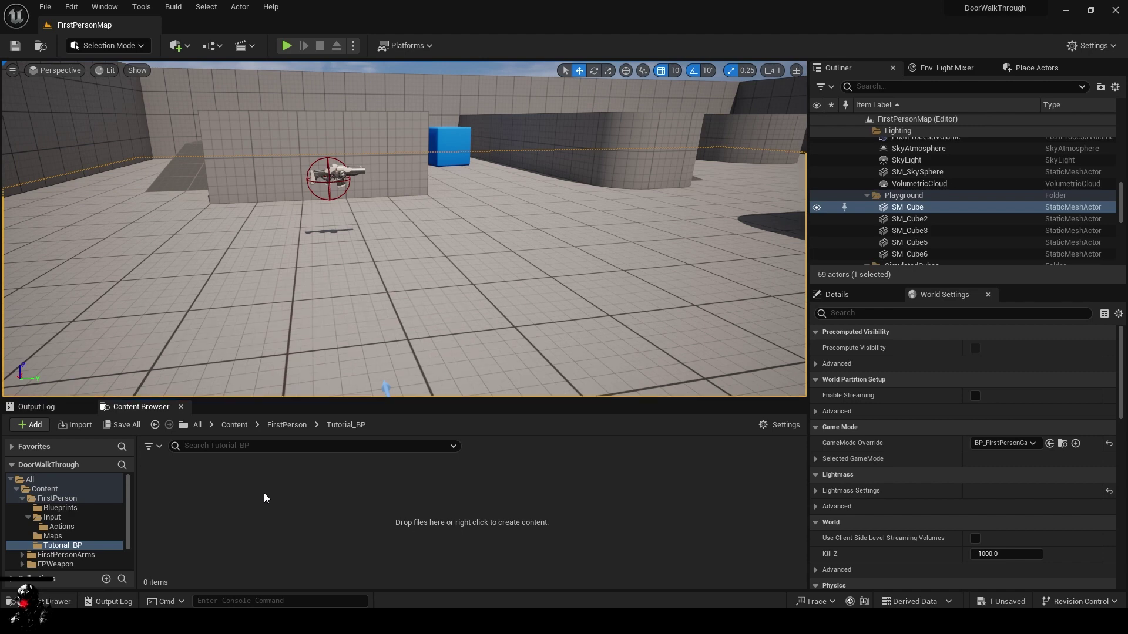
pyautogui.rightClick(187, 493)
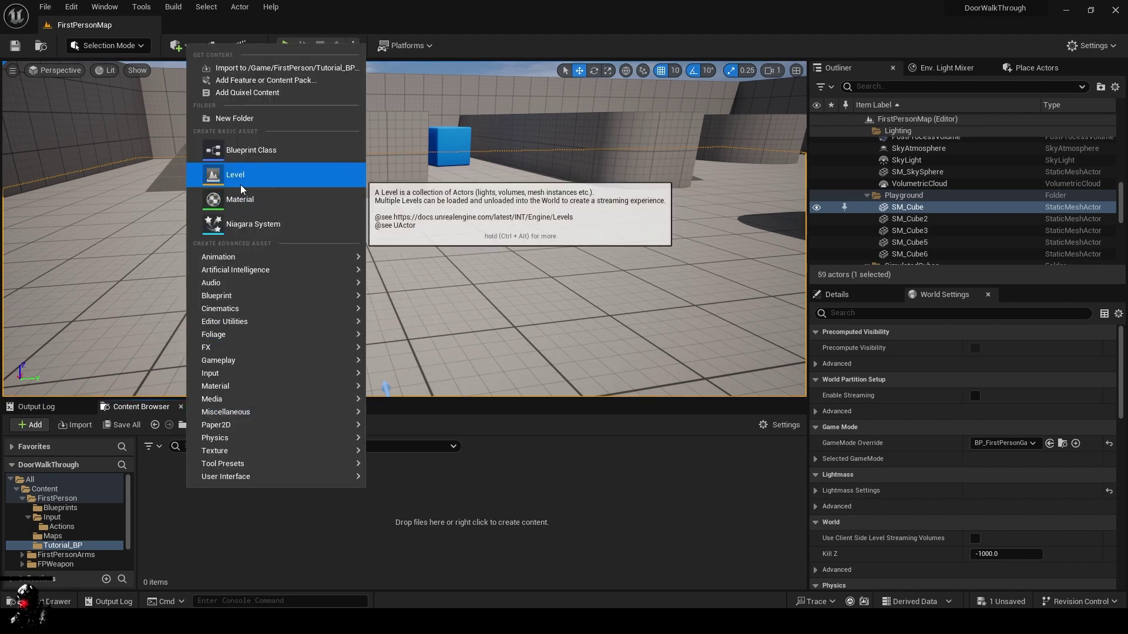
pyautogui.click(239, 197)
pyautogui.write('Circl')
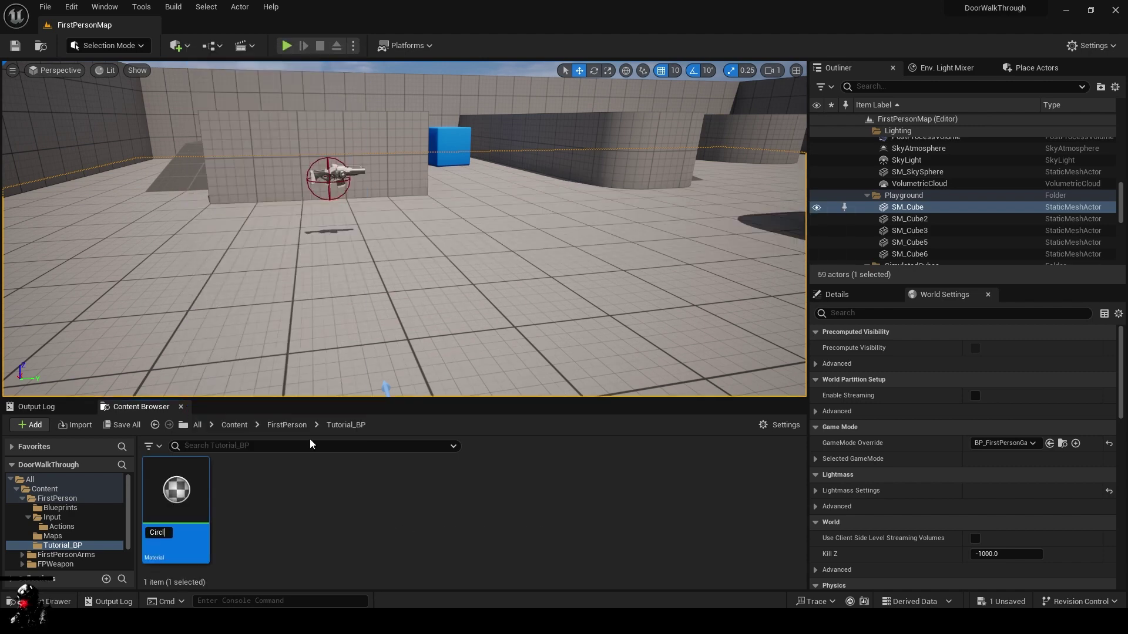
pyautogui.write('eMaterial')
pyautogui.press('Return')
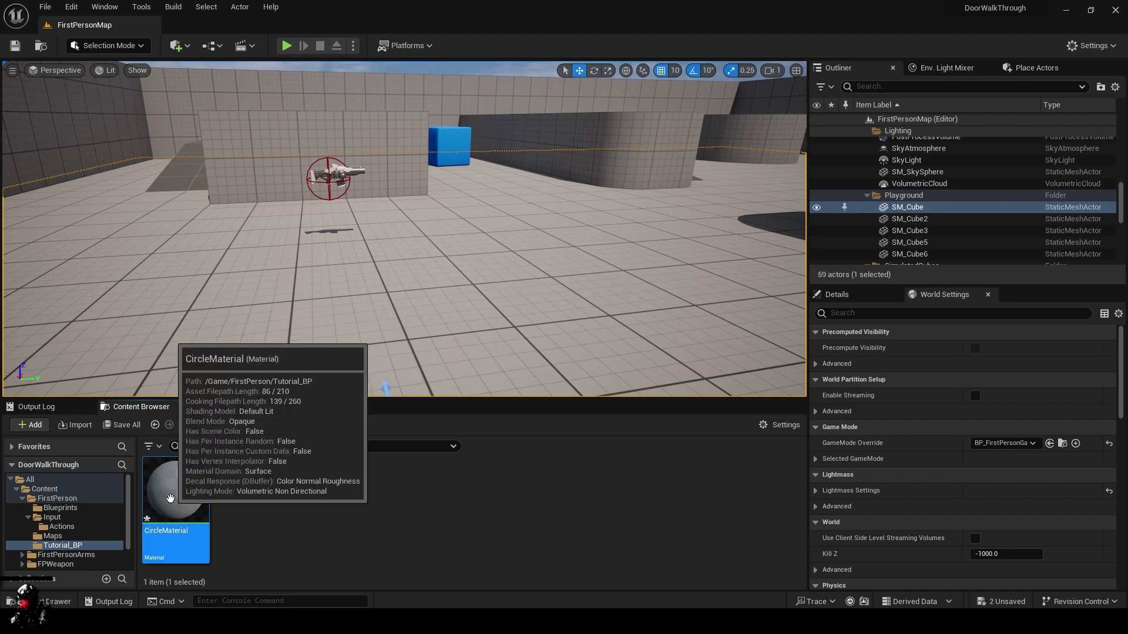
pyautogui.doubleClick(170, 498)
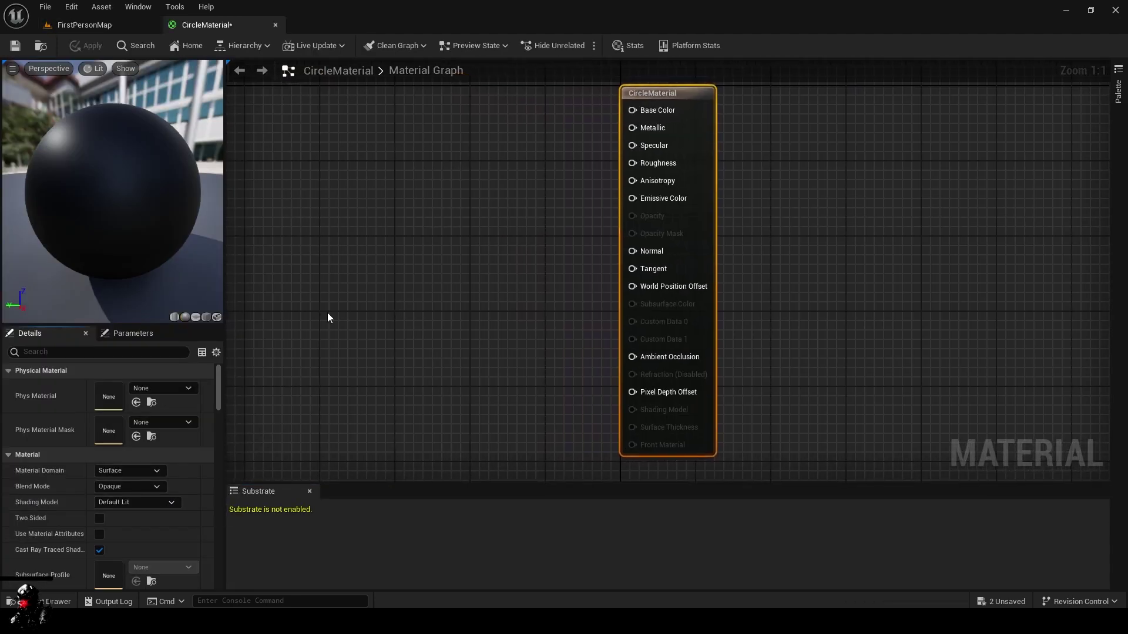
# Step: Set the Material Domain to User Interface and the Blend Mode to Translucent
pyautogui.click(143, 471)
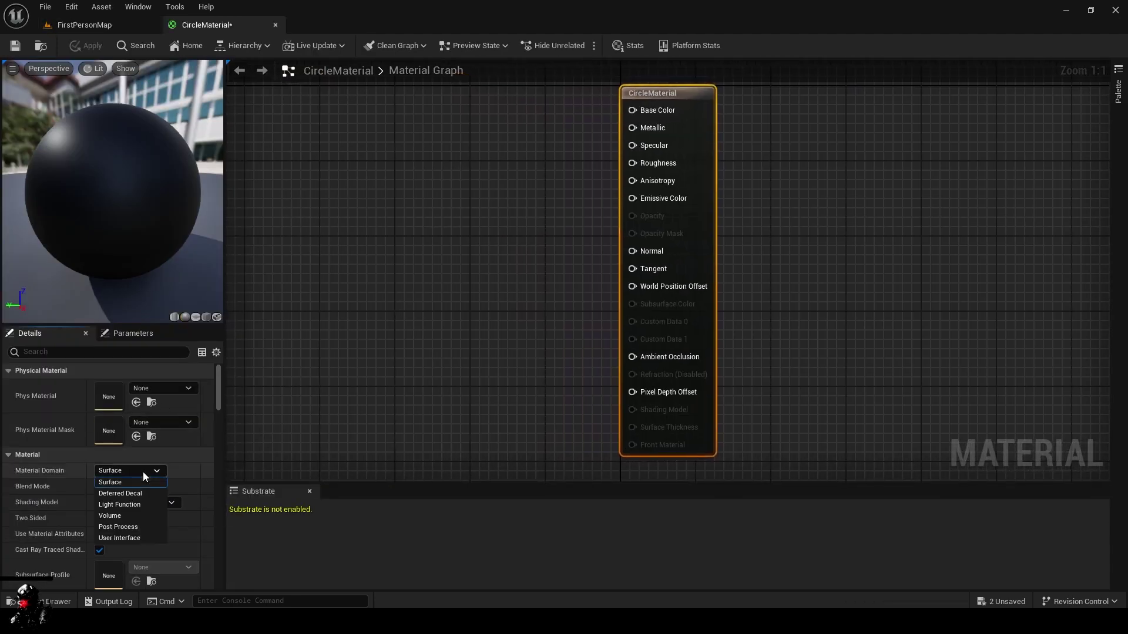
pyautogui.click(123, 539)
pyautogui.click(155, 403)
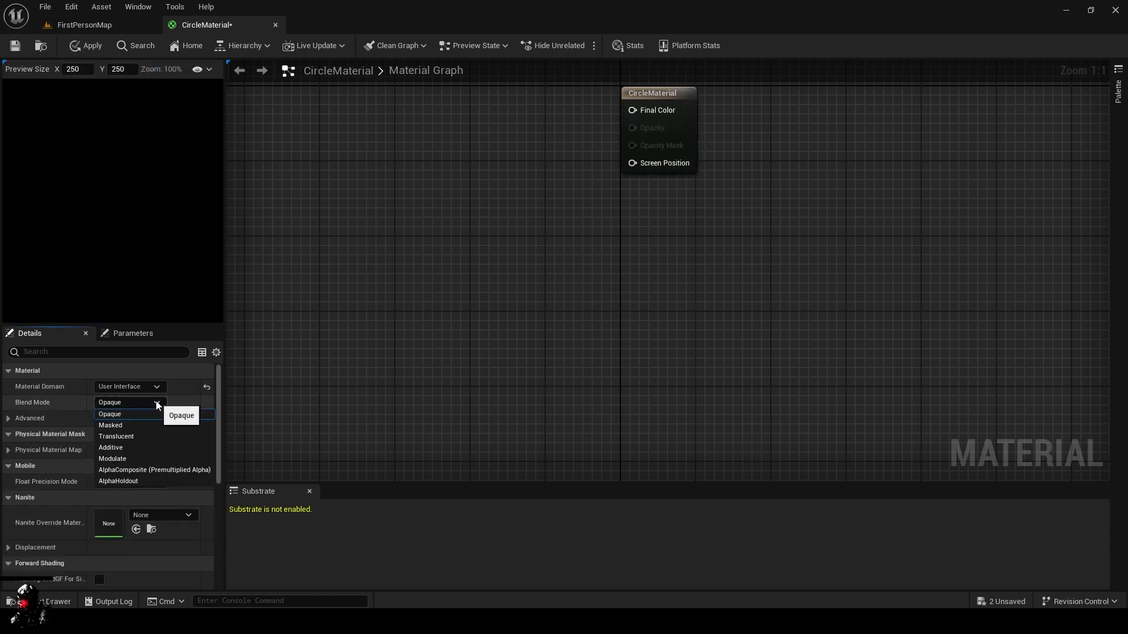
pyautogui.click(141, 437)
pyautogui.moveTo(413, 205); pyautogui.dragTo(734, 382, button='right')
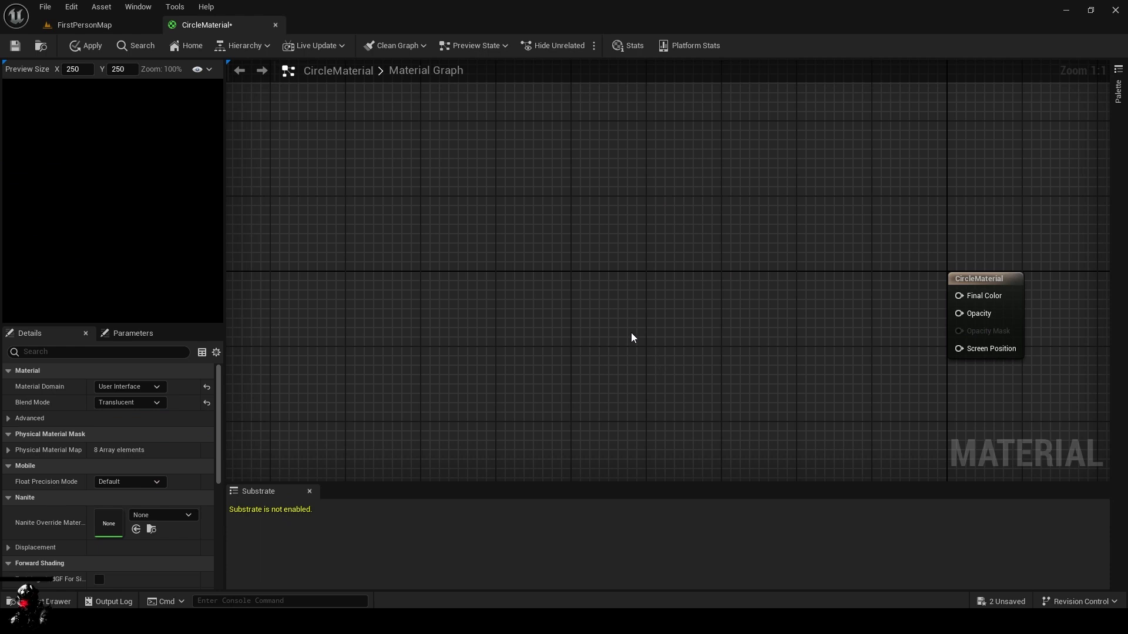
# Step: Add a TextureCoordinate node wired into a new Subtract node
pyautogui.scroll(-3, 632, 338)
pyautogui.rightClick(301, 156)
pyautogui.write('tex')
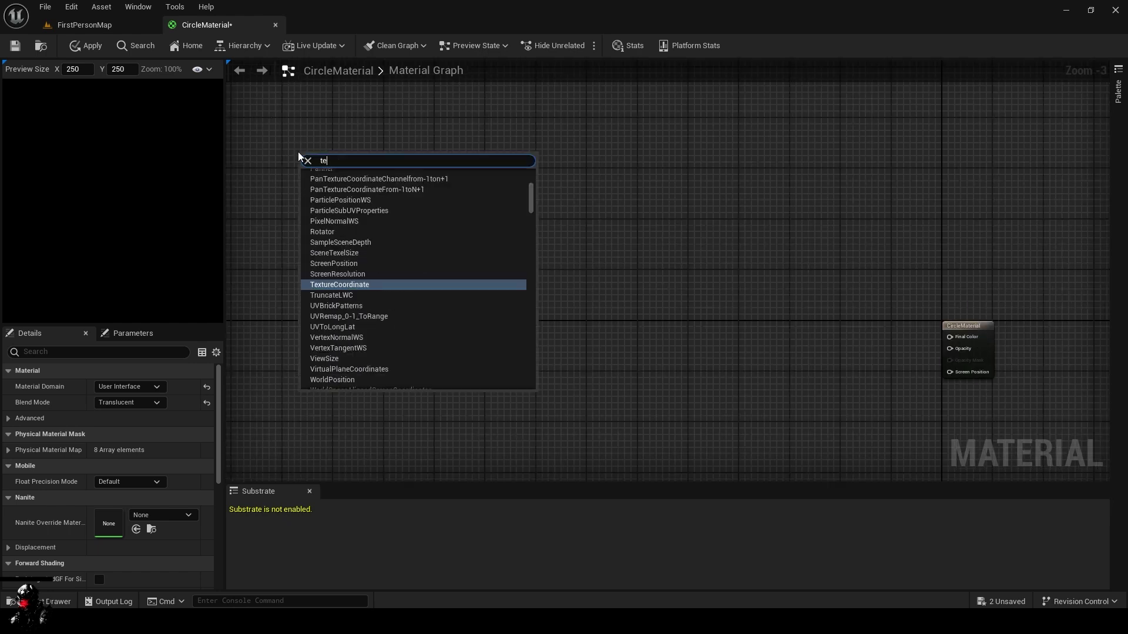
pyautogui.click(362, 238)
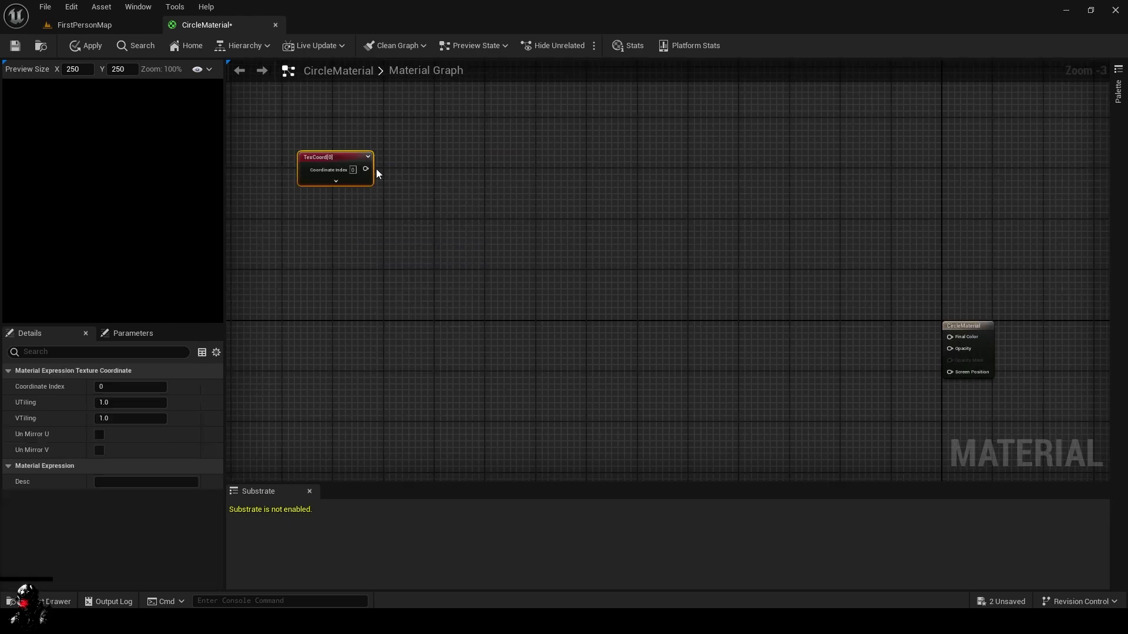
pyautogui.moveTo(361, 167); pyautogui.dragTo(424, 192)
pyautogui.write('subt')
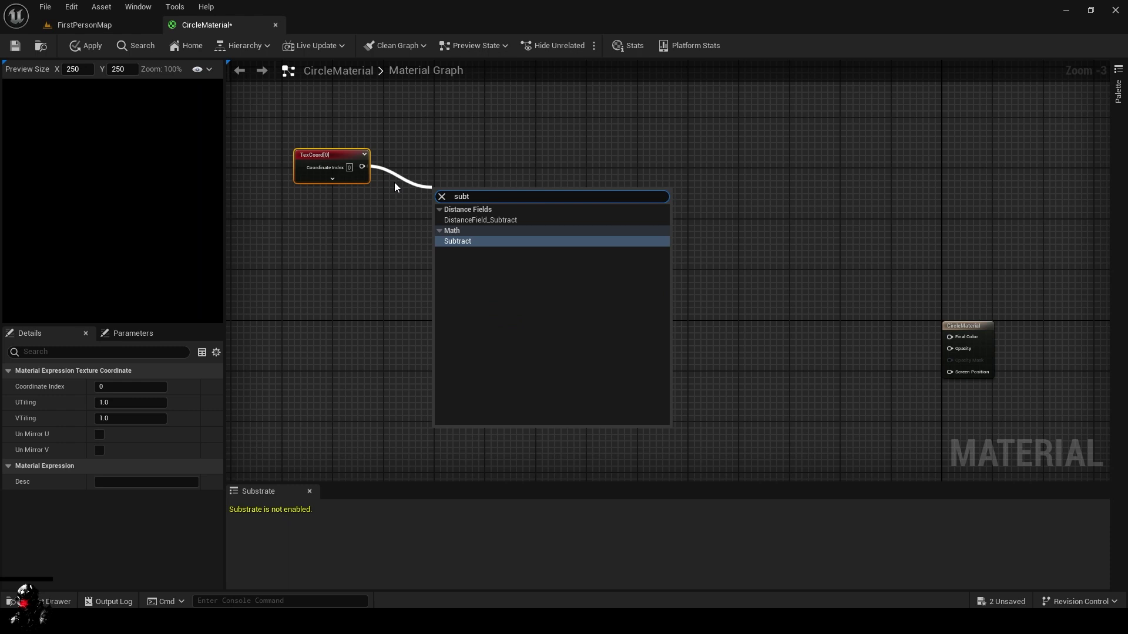
pyautogui.click(454, 241)
# Step: Feed a 0.5 constant into Subtract's B input and preview the Subtract node
pyautogui.click(344, 227)
pyautogui.moveTo(384, 241); pyautogui.dragTo(422, 210)
pyautogui.write('0.5')
pyautogui.press('Return')
pyautogui.rightClick(430, 185)
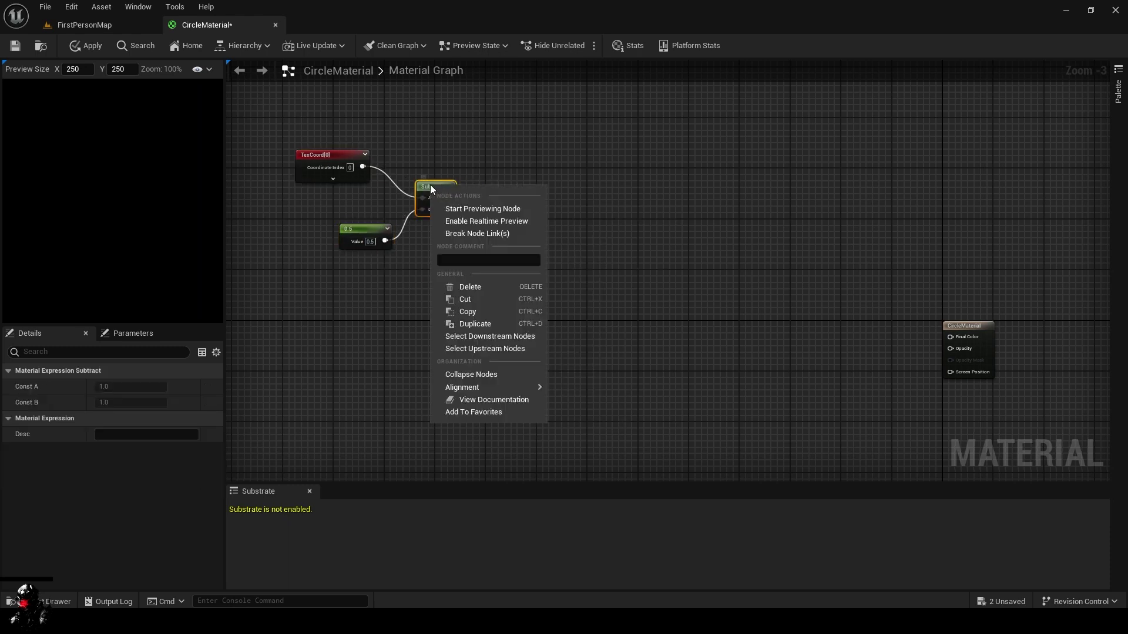
pyautogui.click(464, 210)
pyautogui.moveTo(366, 230); pyautogui.dragTo(335, 233)
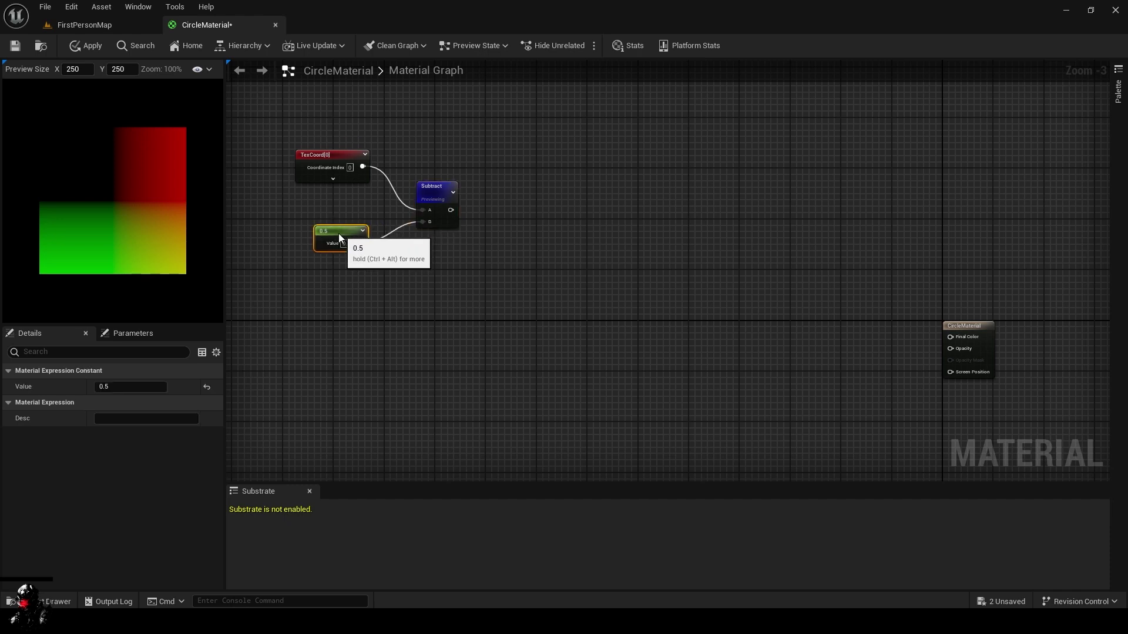
pyautogui.moveTo(428, 192); pyautogui.dragTo(409, 194)
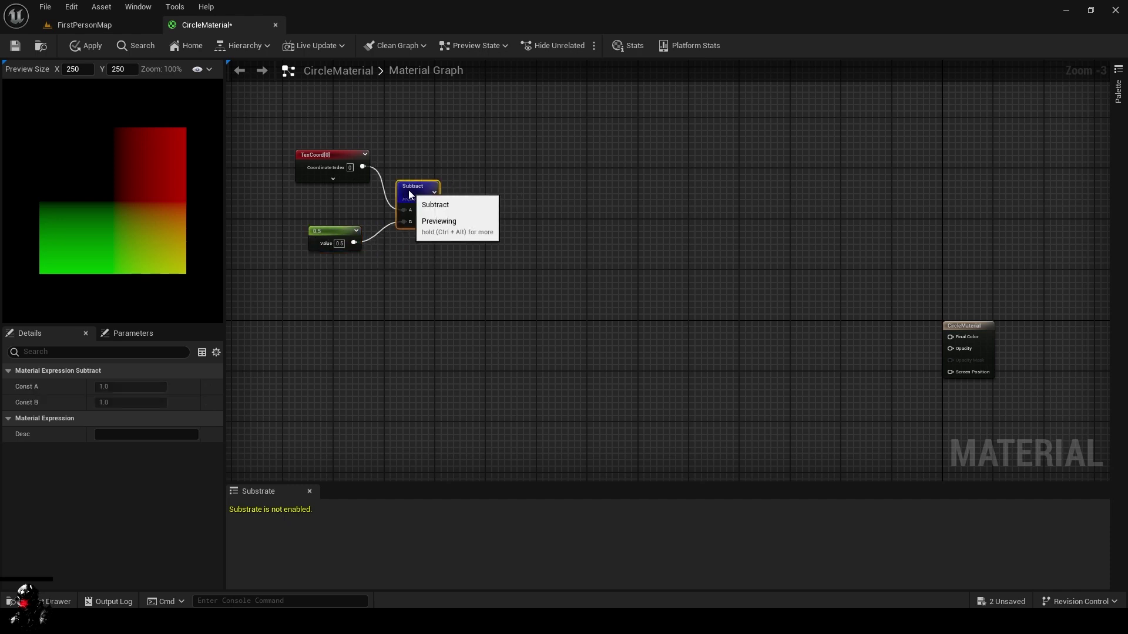
# Step: Add a CustomRotator node and wire the Subtract output into its UVs
pyautogui.rightClick(534, 221)
pyautogui.write('custom r')
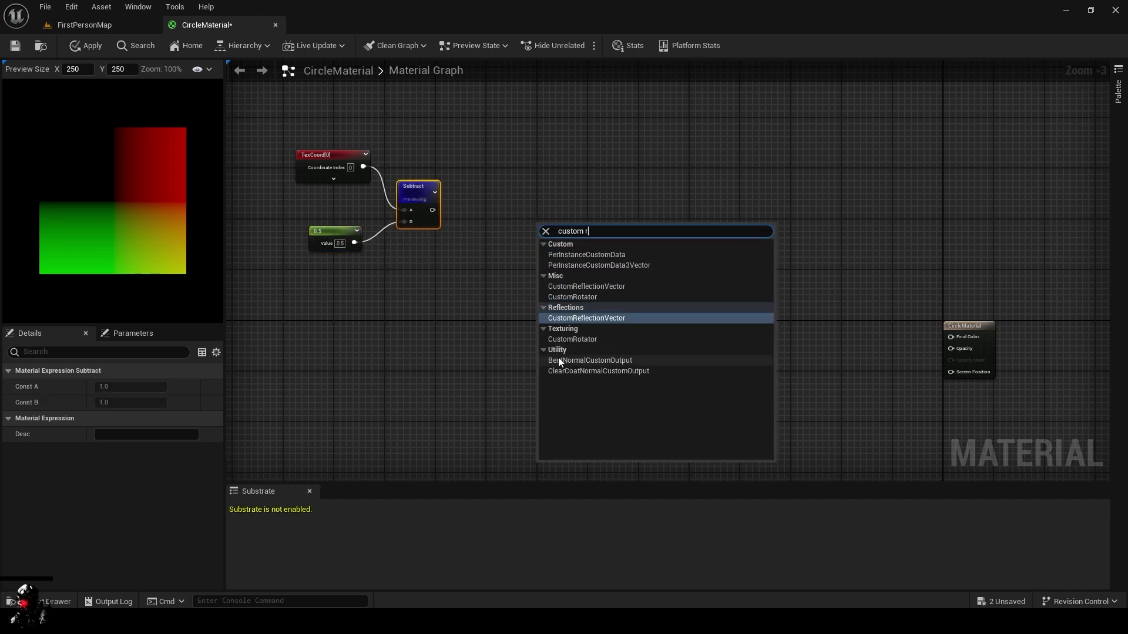
pyautogui.click(574, 338)
pyautogui.moveTo(432, 210); pyautogui.dragTo(542, 238)
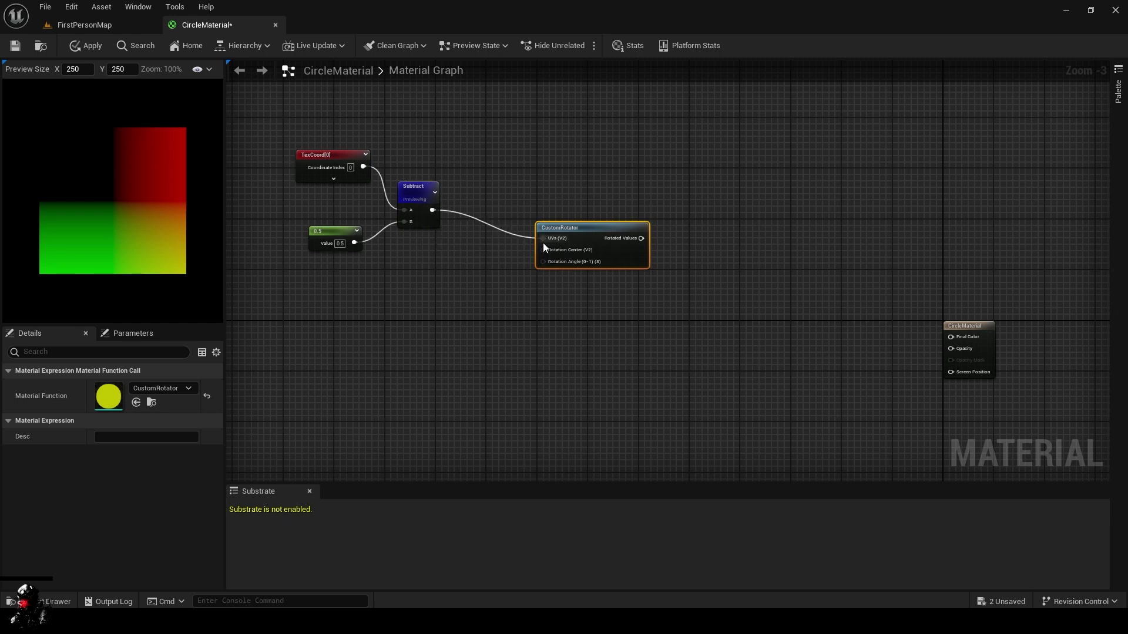
# Step: Wire constants into Rotation Center (0) and Rotation Angle (0.25)
pyautogui.click(456, 259)
pyautogui.click(465, 312)
pyautogui.click(478, 259)
pyautogui.moveTo(478, 261); pyautogui.dragTo(543, 250)
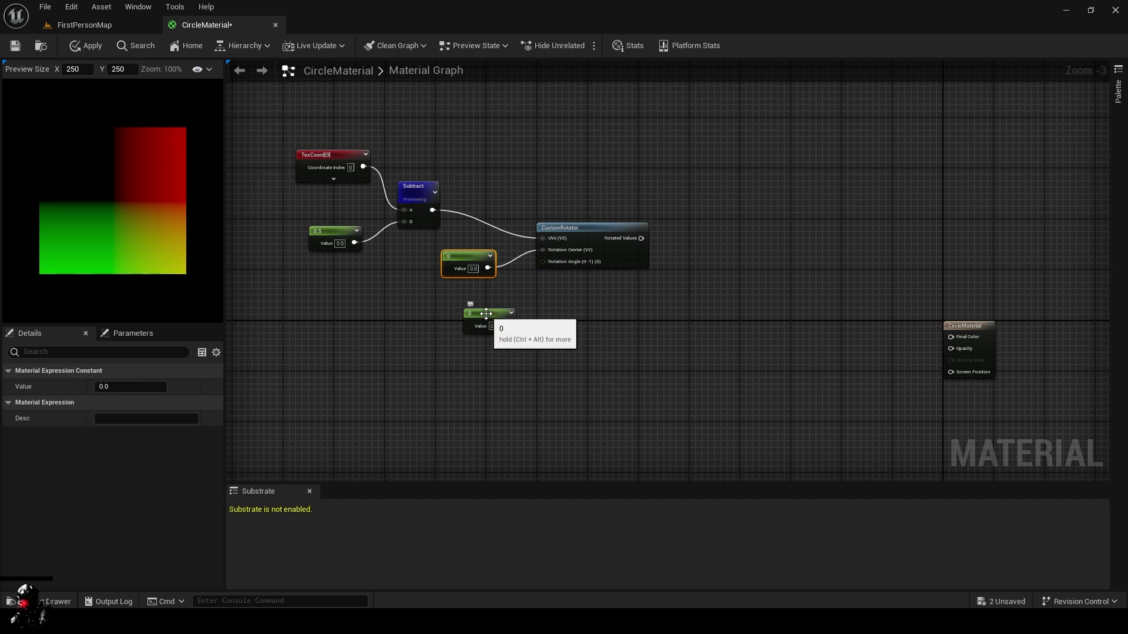
pyautogui.moveTo(509, 326); pyautogui.dragTo(544, 262)
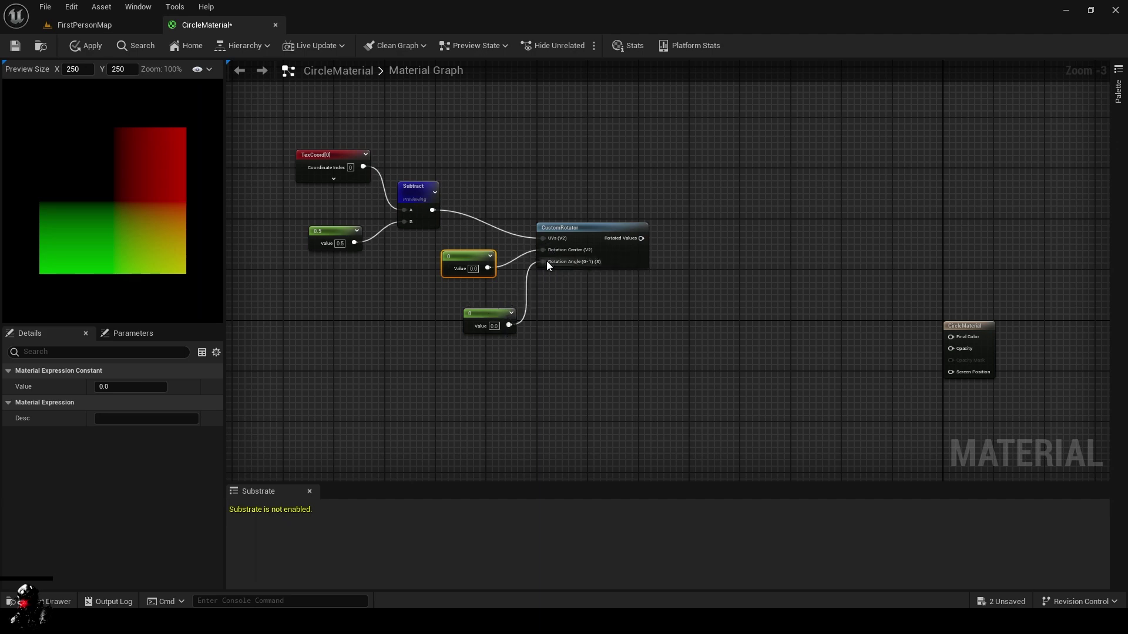
pyautogui.moveTo(495, 308); pyautogui.dragTo(478, 301)
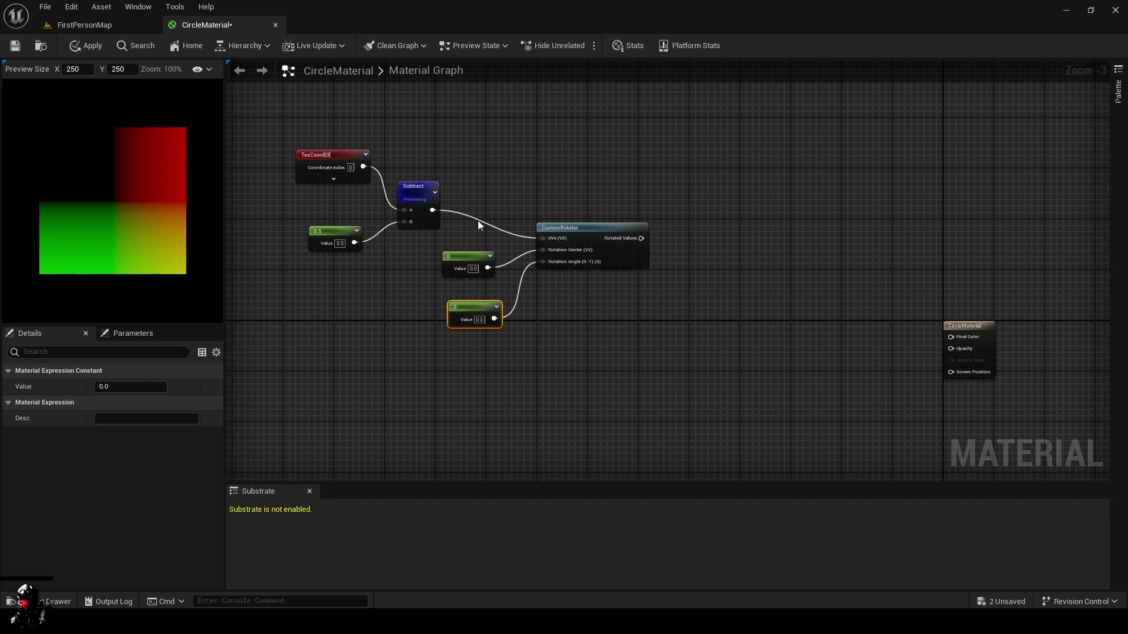
pyautogui.click(579, 322)
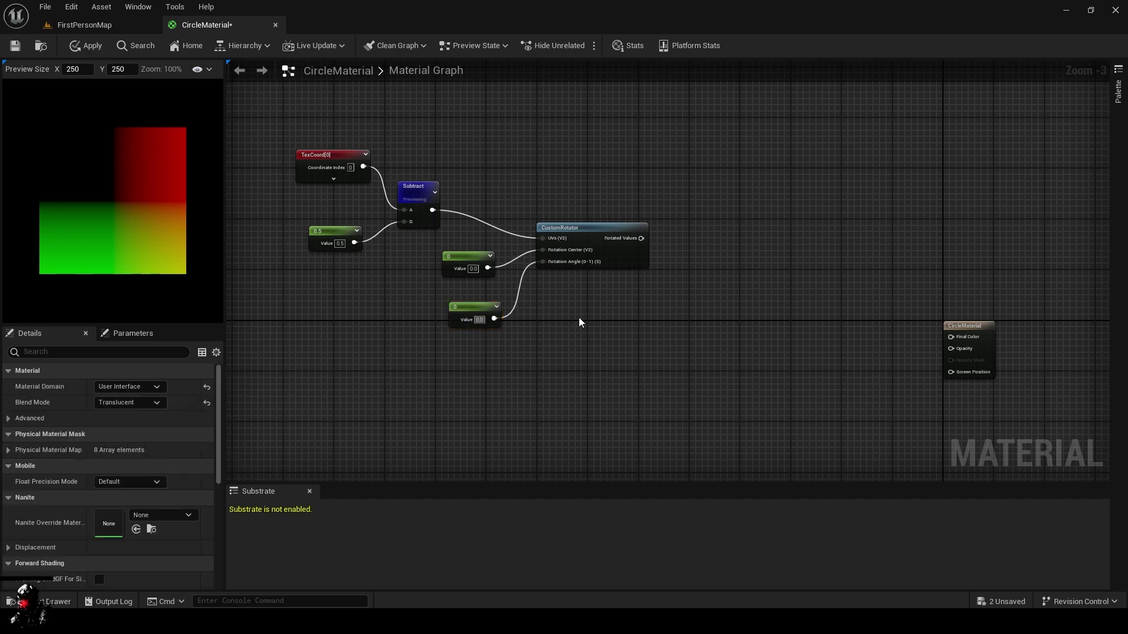
pyautogui.write('0.25')
pyautogui.press('Return')
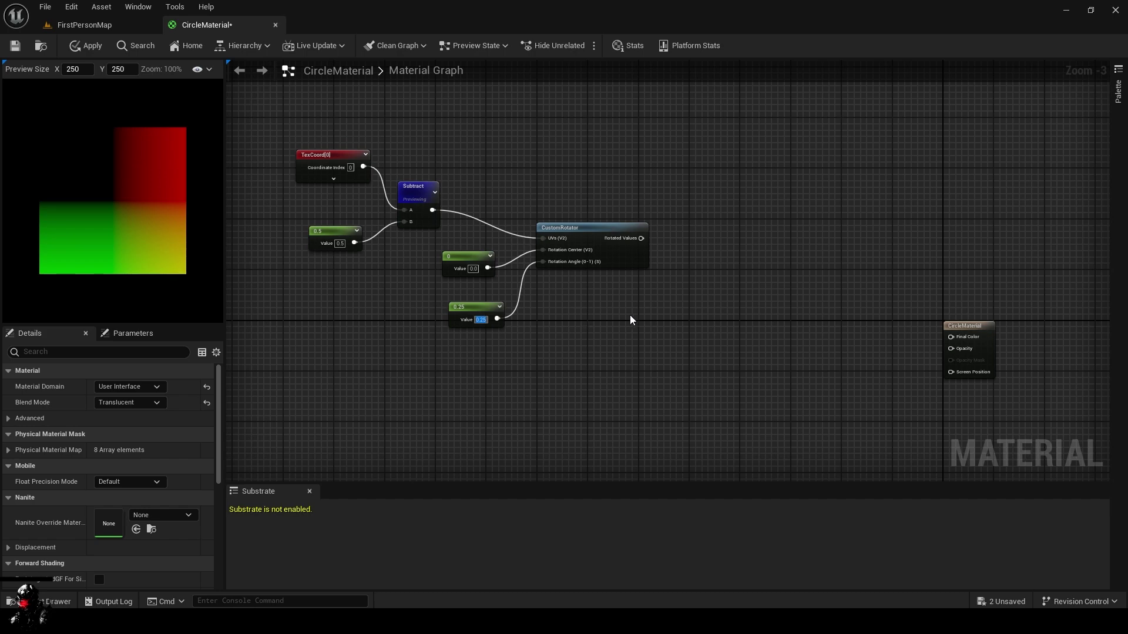
pyautogui.moveTo(702, 304); pyautogui.dragTo(661, 305, button='right')
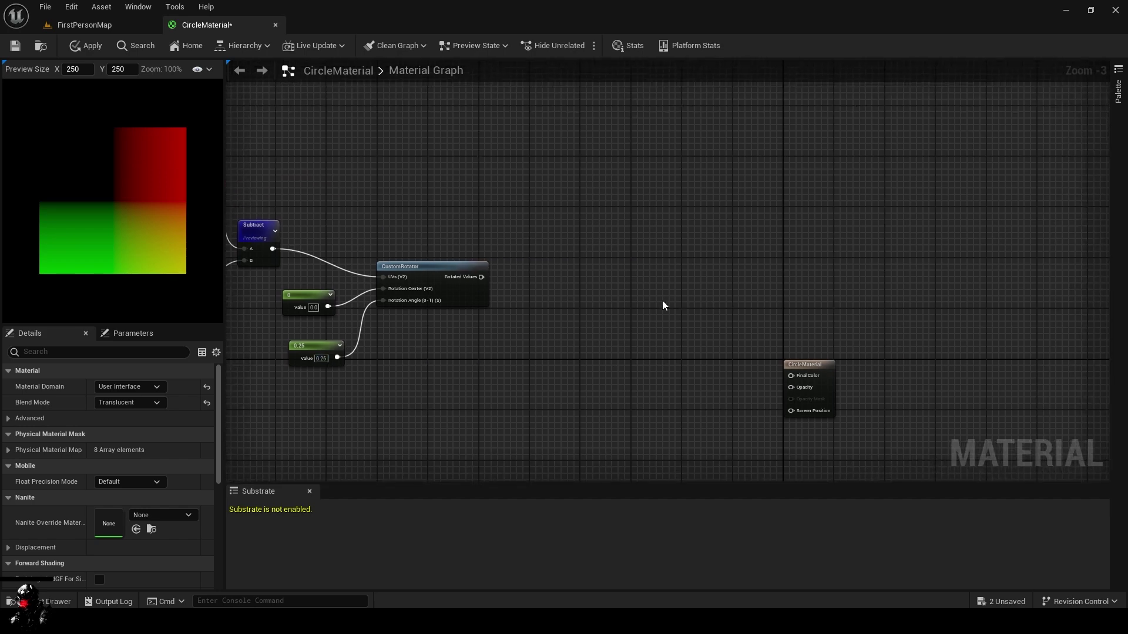
# Step: Feed the rotated values into a VectorToRadialValue node and preview its radial gradient
pyautogui.rightClick(562, 272)
pyautogui.write('vectorto')
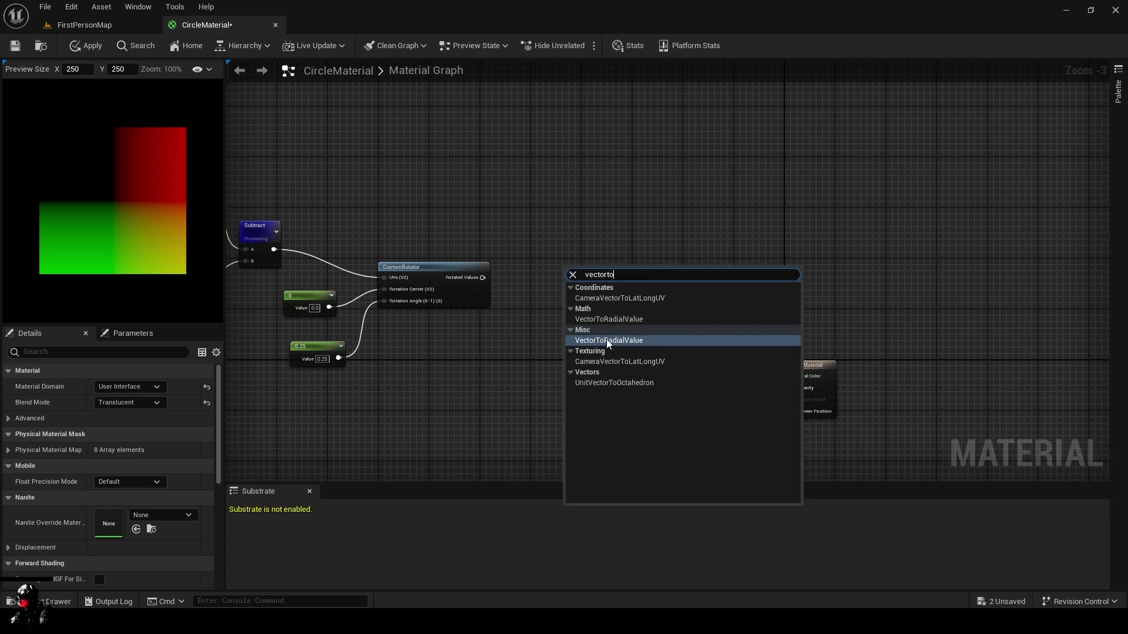
pyautogui.click(606, 342)
pyautogui.moveTo(483, 278); pyautogui.dragTo(569, 282)
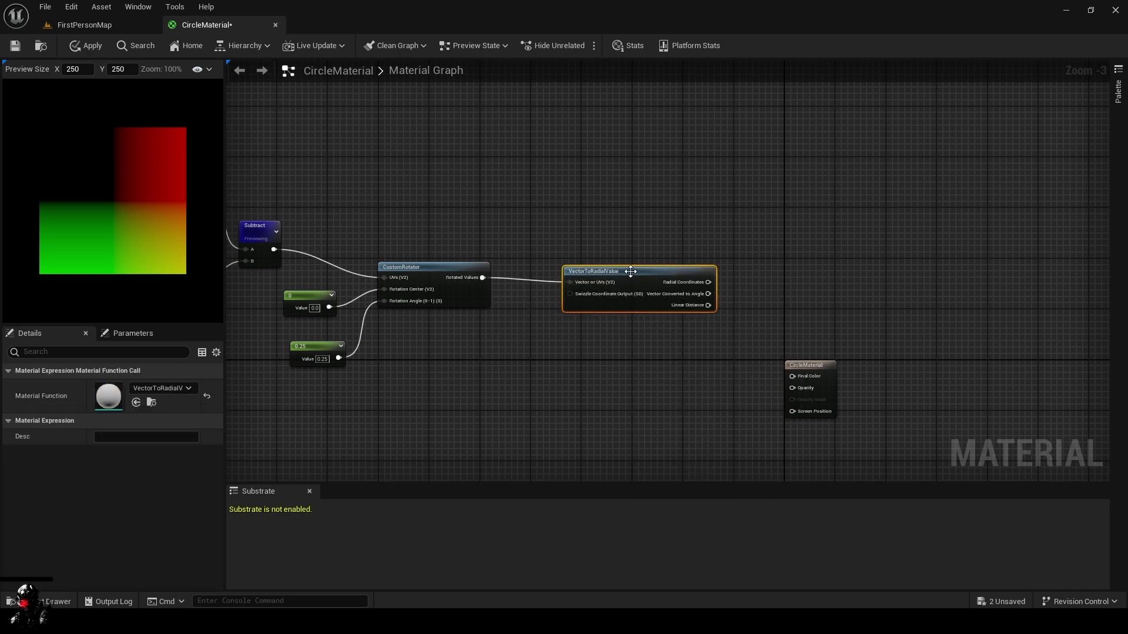
pyautogui.rightClick(630, 271)
pyautogui.click(661, 296)
# Step: Try a rotation angle of 0, revert to 0.25, and move the output node right
pyautogui.click(322, 359)
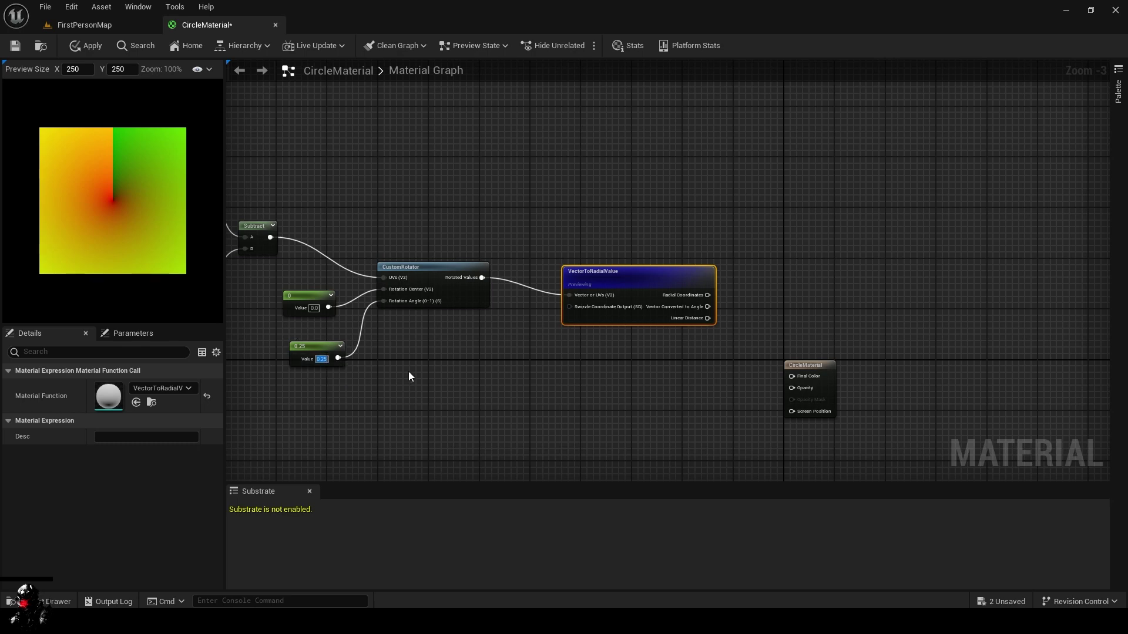
pyautogui.write('0')
pyautogui.press('Return')
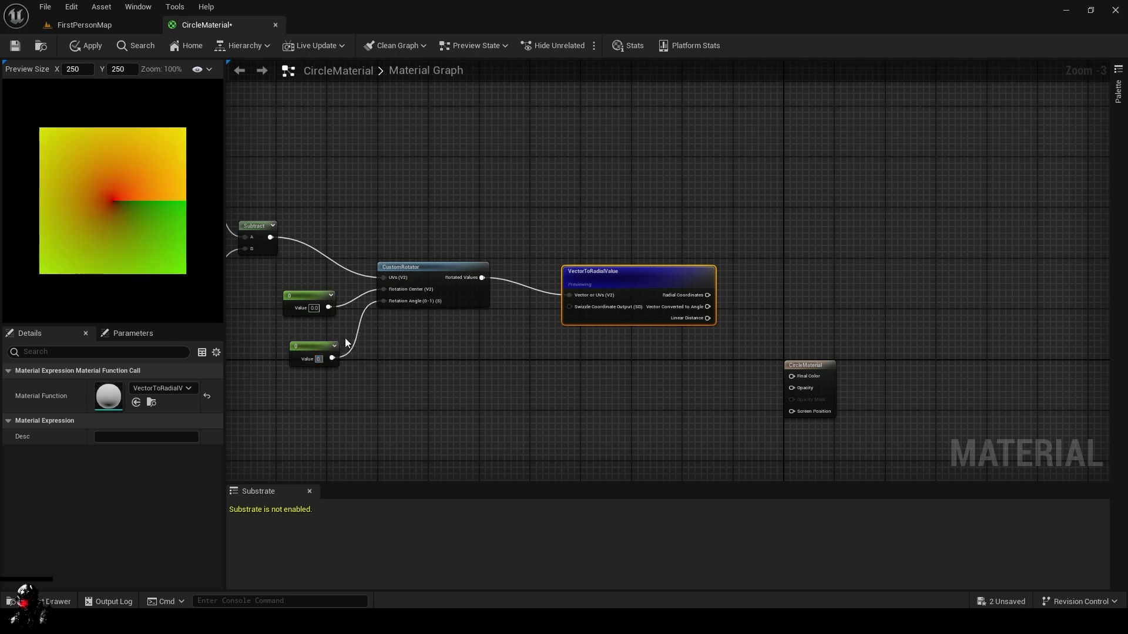
pyautogui.hotkey('ctrl', 'z')
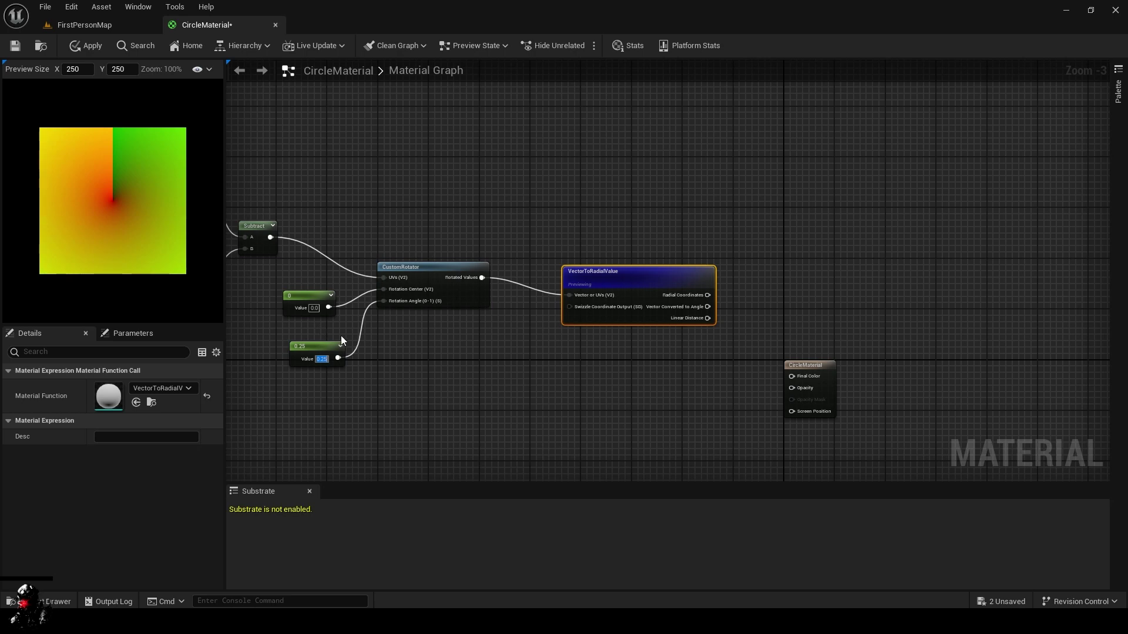
pyautogui.moveTo(669, 345); pyautogui.dragTo(442, 298, button='right')
pyautogui.moveTo(576, 317); pyautogui.dragTo(948, 362)
# Step: Add an If node and feed the radial angle output into its A input
pyautogui.rightClick(548, 249)
pyautogui.write('if')
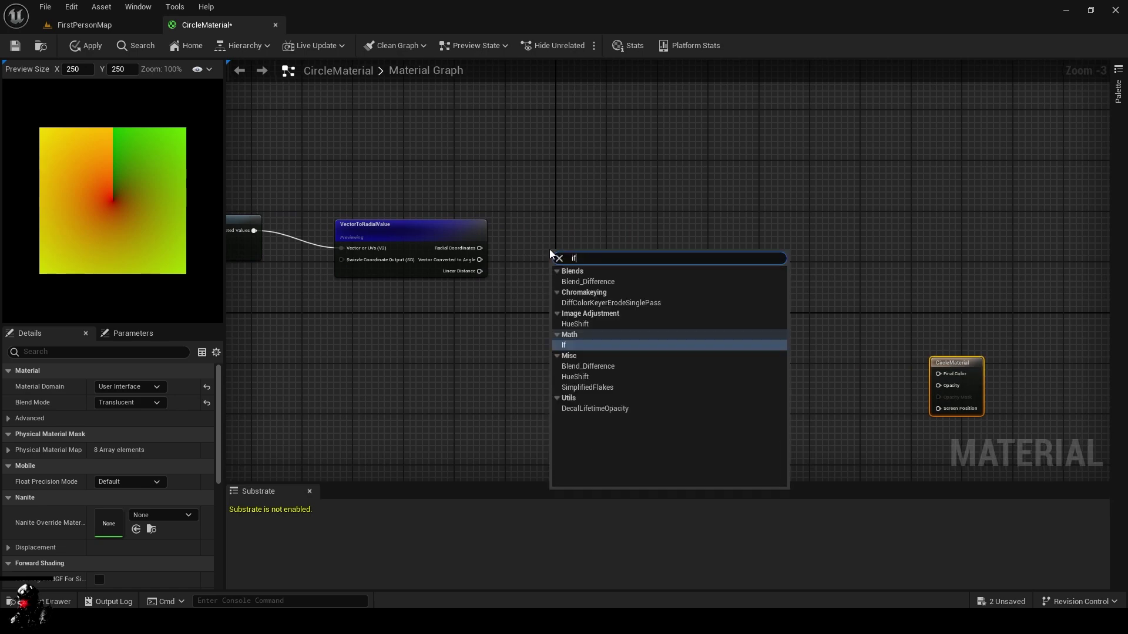
pyautogui.click(572, 341)
pyautogui.moveTo(575, 261); pyautogui.dragTo(646, 275)
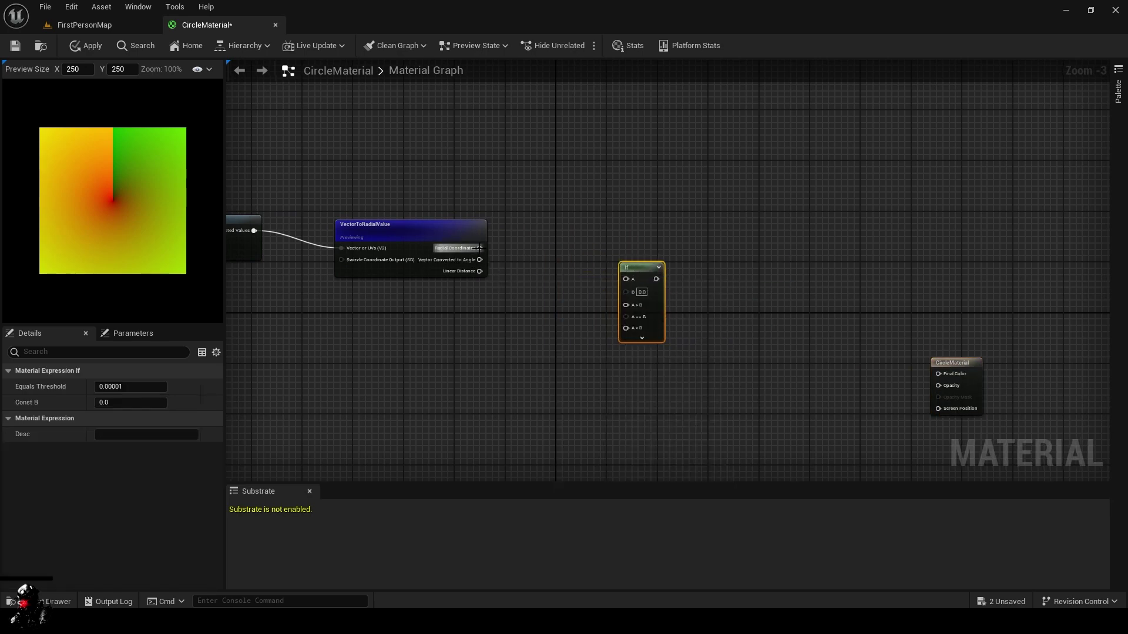
pyautogui.moveTo(480, 259); pyautogui.dragTo(627, 280)
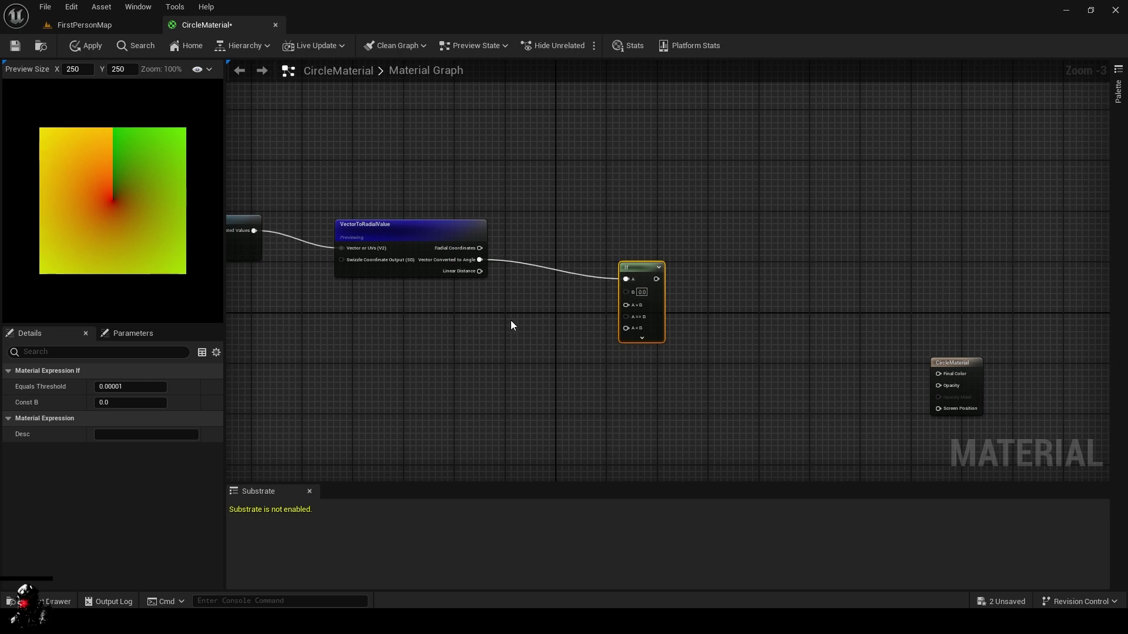
# Step: Wire a 0 constant into A>B and A==B, and a constant of 1 into A<B
pyautogui.click(525, 354)
pyautogui.click(537, 400)
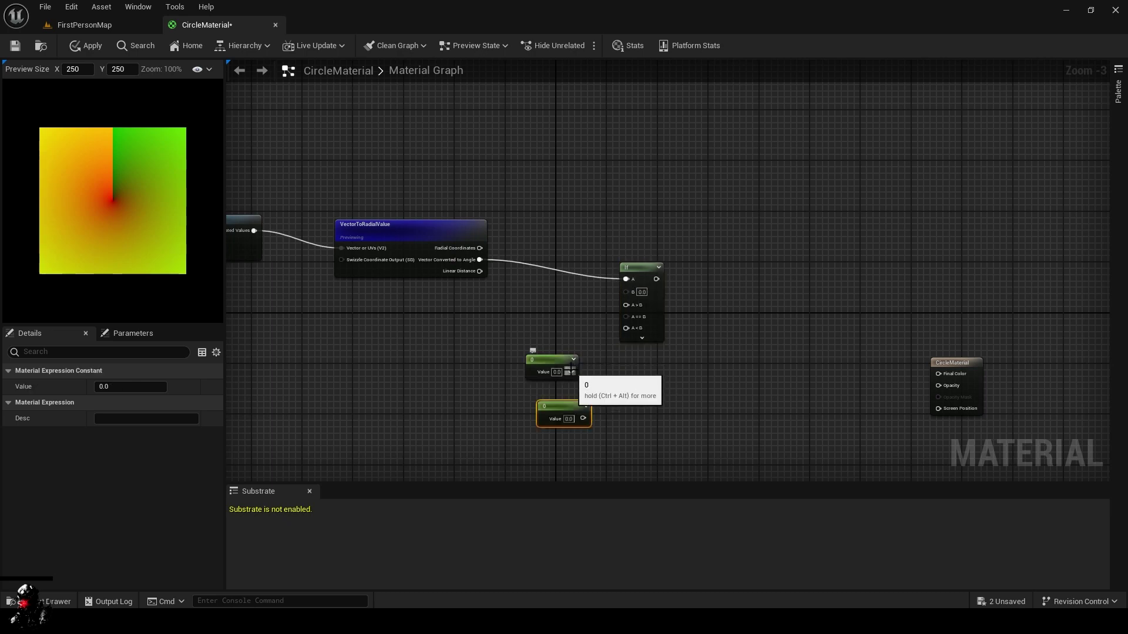
pyautogui.moveTo(571, 374); pyautogui.dragTo(562, 352)
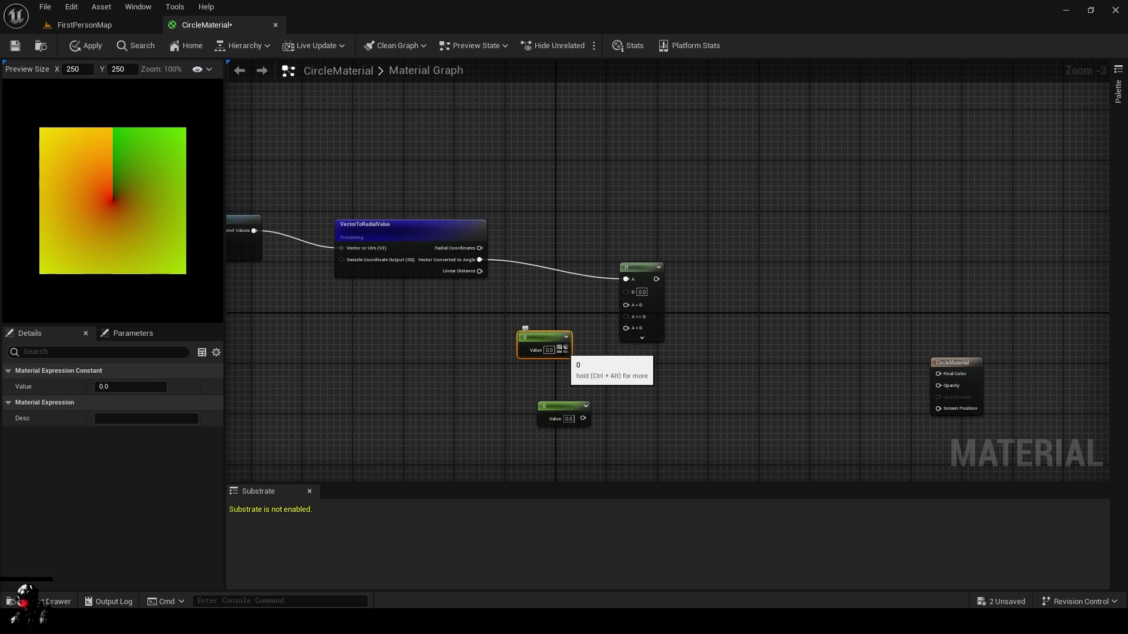
pyautogui.moveTo(564, 350); pyautogui.dragTo(625, 316)
pyautogui.moveTo(558, 405); pyautogui.dragTo(626, 328)
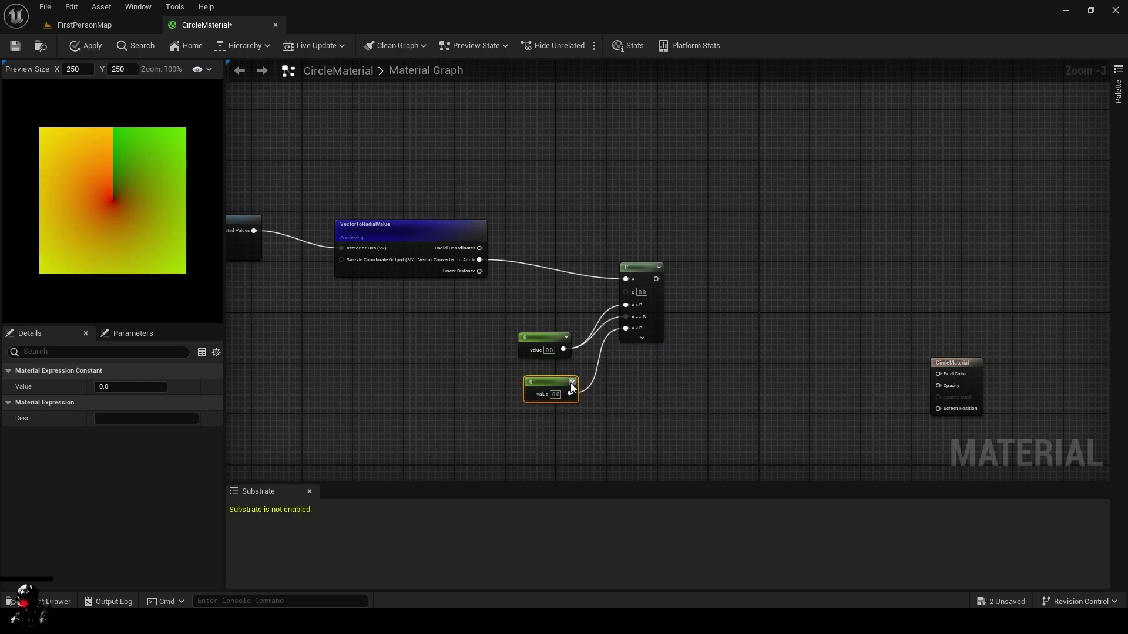
pyautogui.click(555, 395)
pyautogui.write('1')
pyautogui.press('Return')
pyautogui.moveTo(463, 361); pyautogui.dragTo(481, 330, button='right')
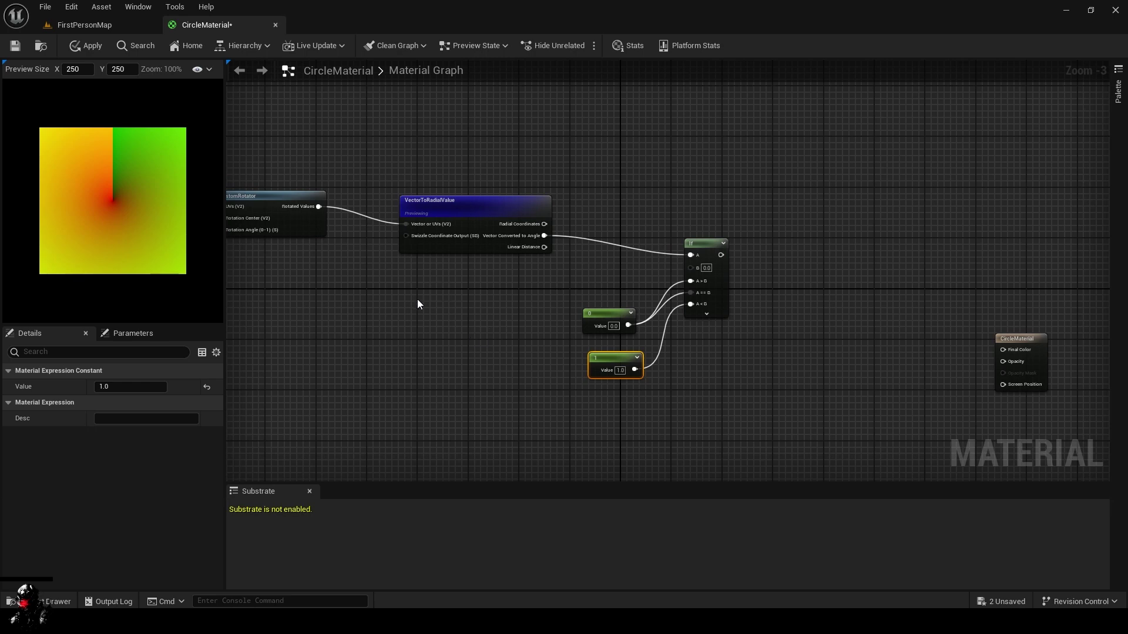
pyautogui.click(492, 377)
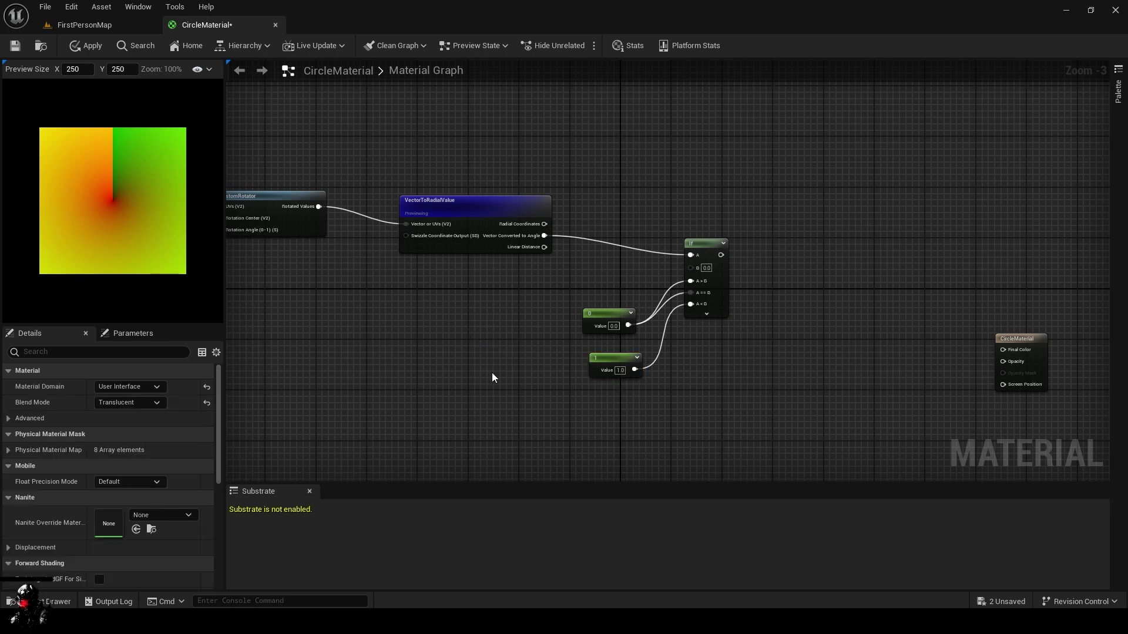
# Step: Place a constant and convert it into a scalar parameter named Progress
pyautogui.click(445, 311)
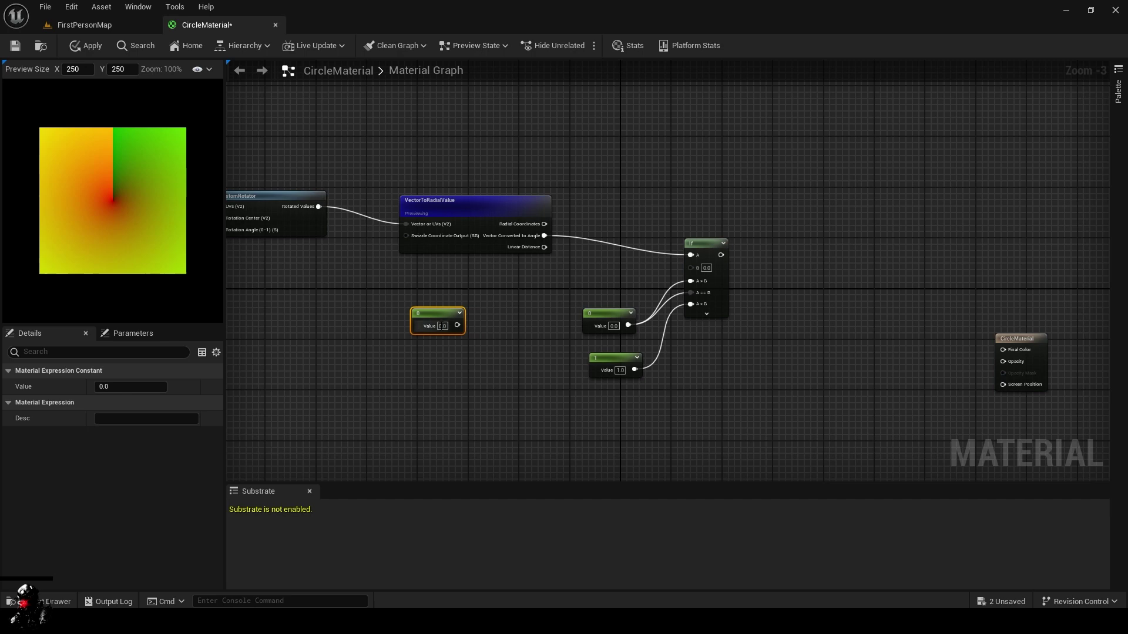
pyautogui.rightClick(432, 311)
pyautogui.click(467, 334)
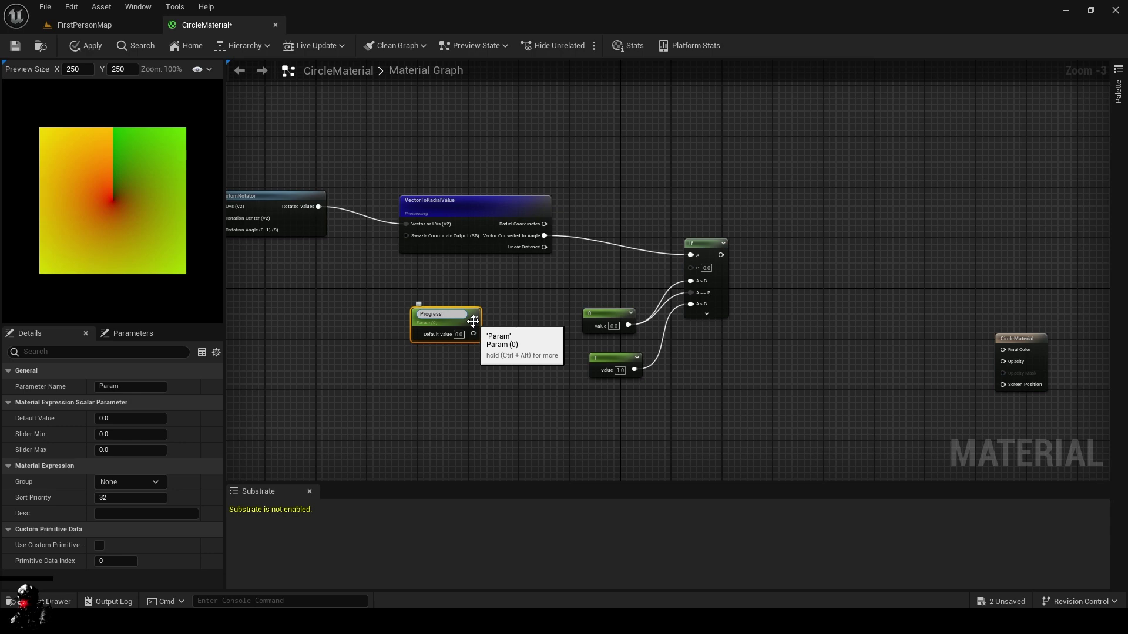
pyautogui.press('Return')
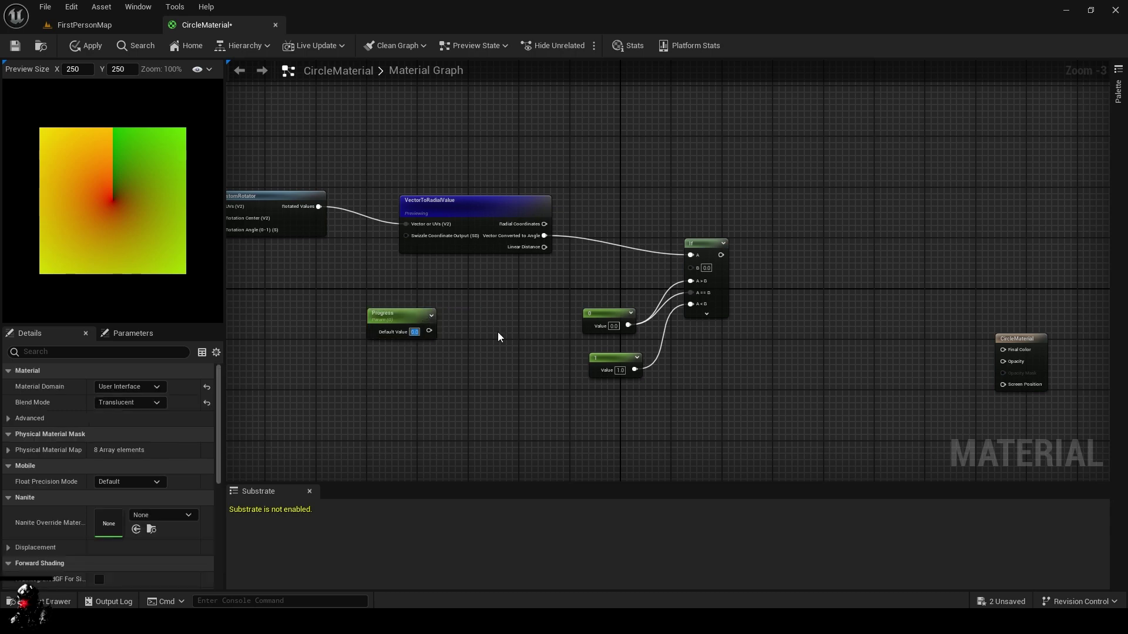
# Step: Set Progress to 0.75 and route it through a Clamp into the If node's B input
pyautogui.press('Return')
pyautogui.moveTo(407, 313); pyautogui.dragTo(399, 311)
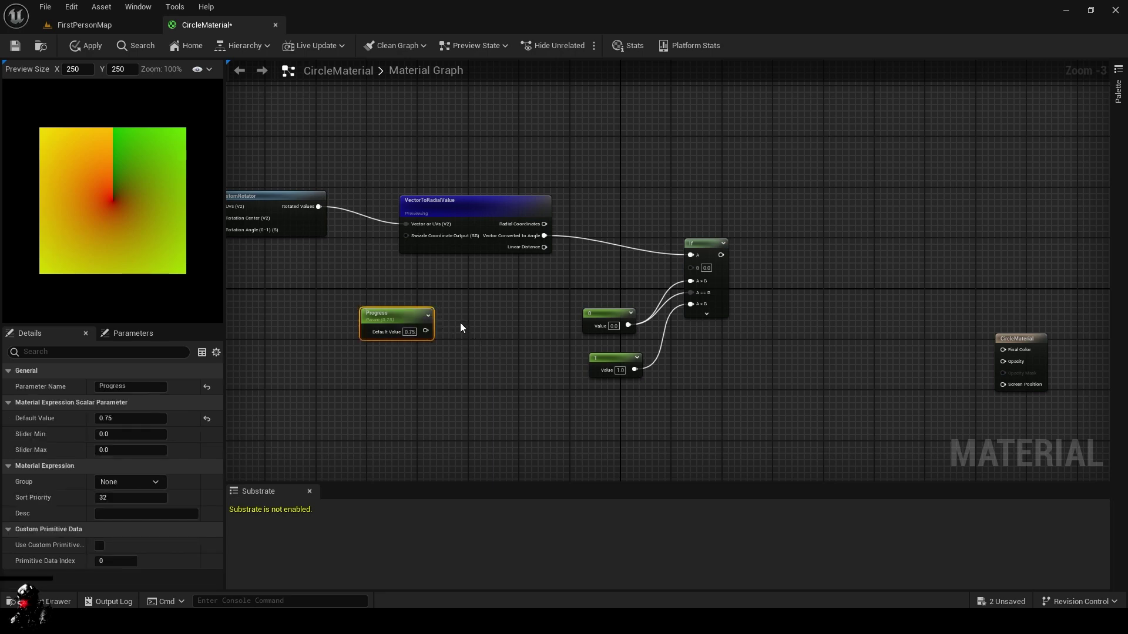
pyautogui.rightClick(460, 320)
pyautogui.write('clamp')
pyautogui.click(491, 371)
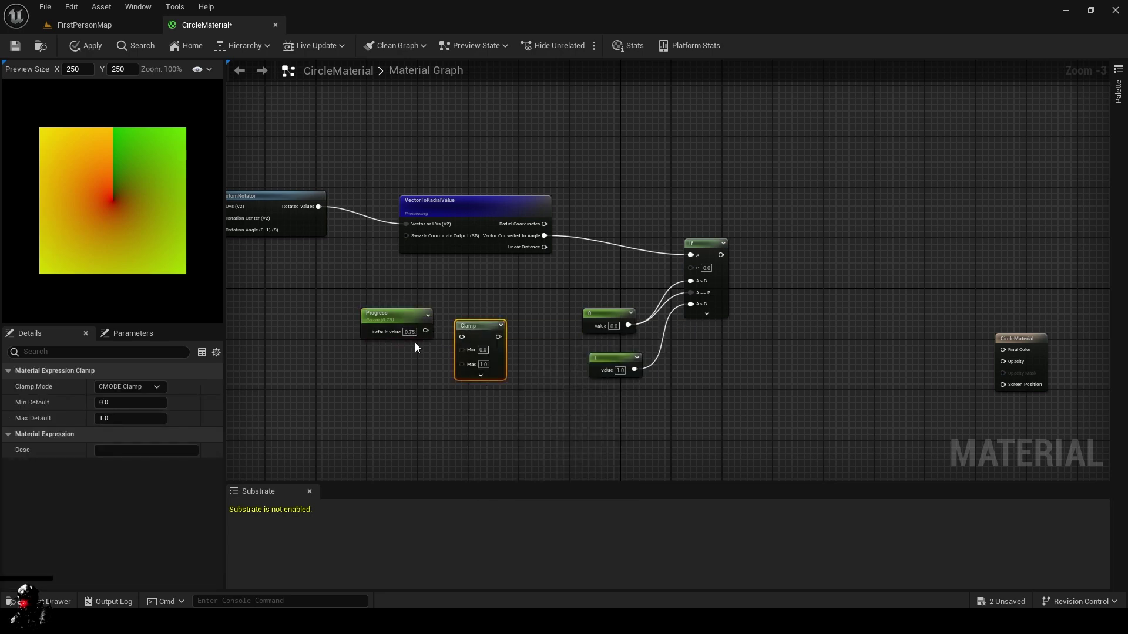
pyautogui.moveTo(425, 331); pyautogui.dragTo(691, 267)
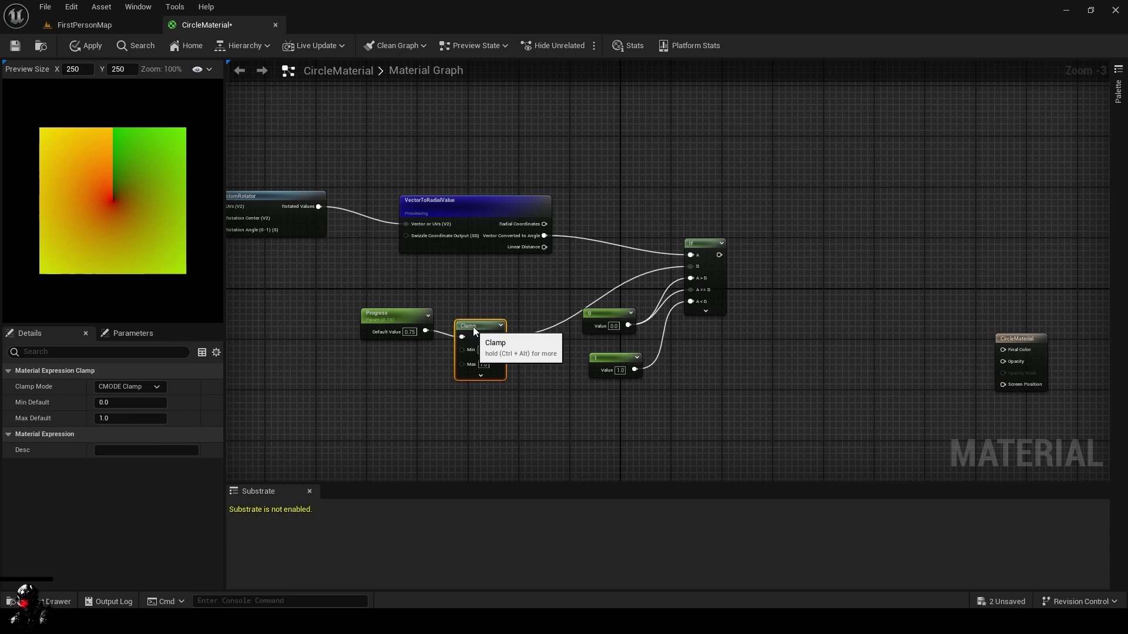
pyautogui.moveTo(470, 336); pyautogui.dragTo(483, 323)
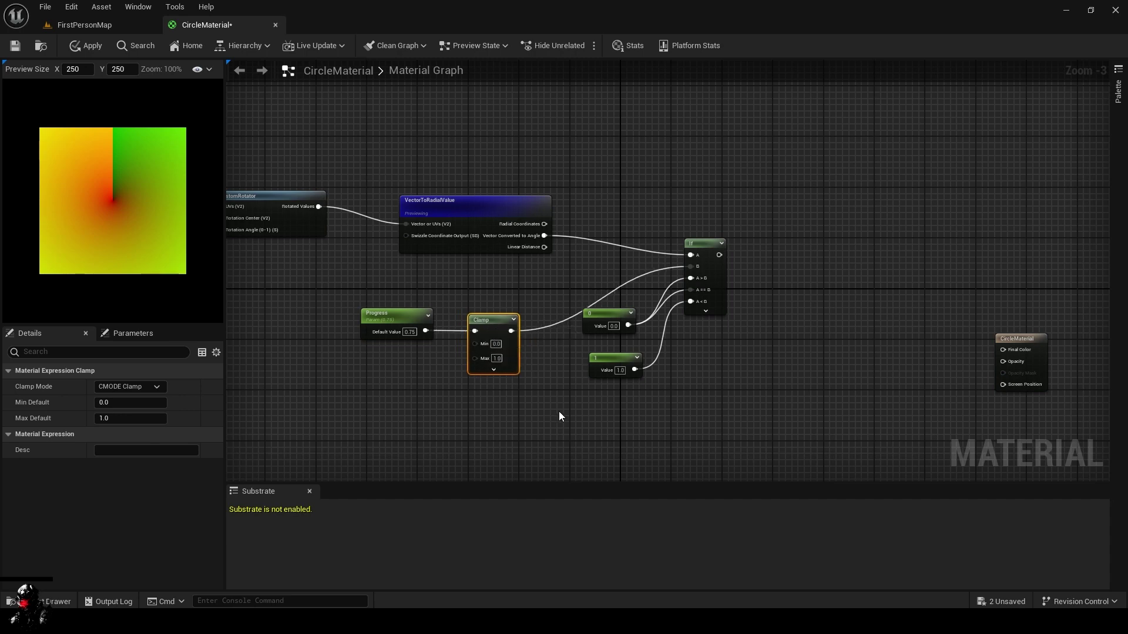
# Step: Preview the If node's three-quarter mask and move the output node further right
pyautogui.moveTo(559, 411); pyautogui.dragTo(320, 288, button='right')
pyautogui.rightClick(469, 127)
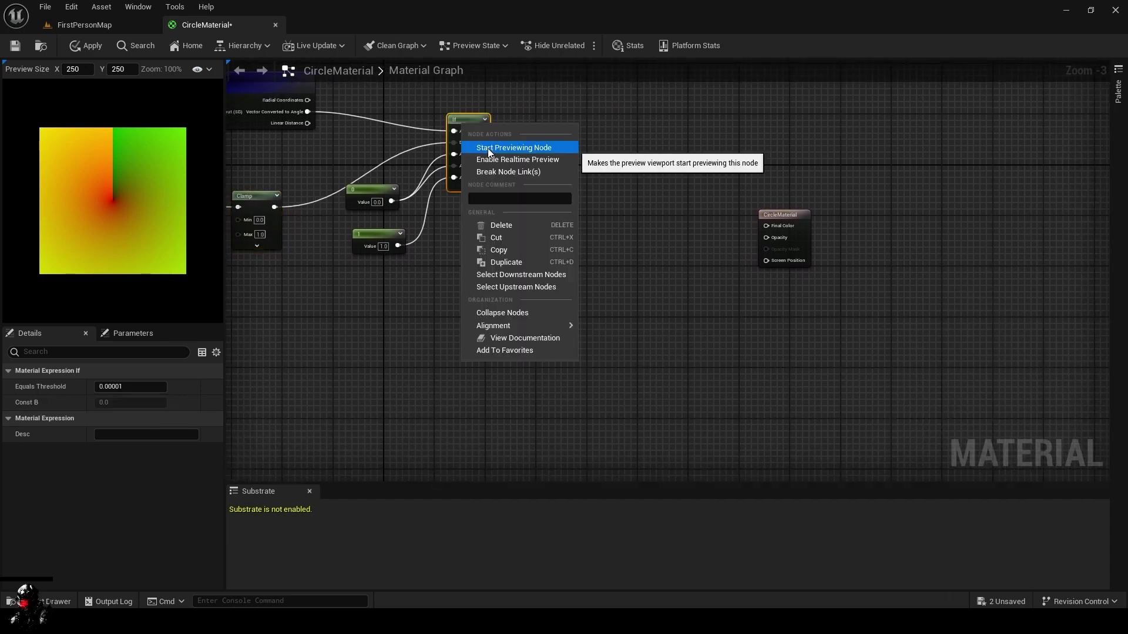
pyautogui.click(487, 148)
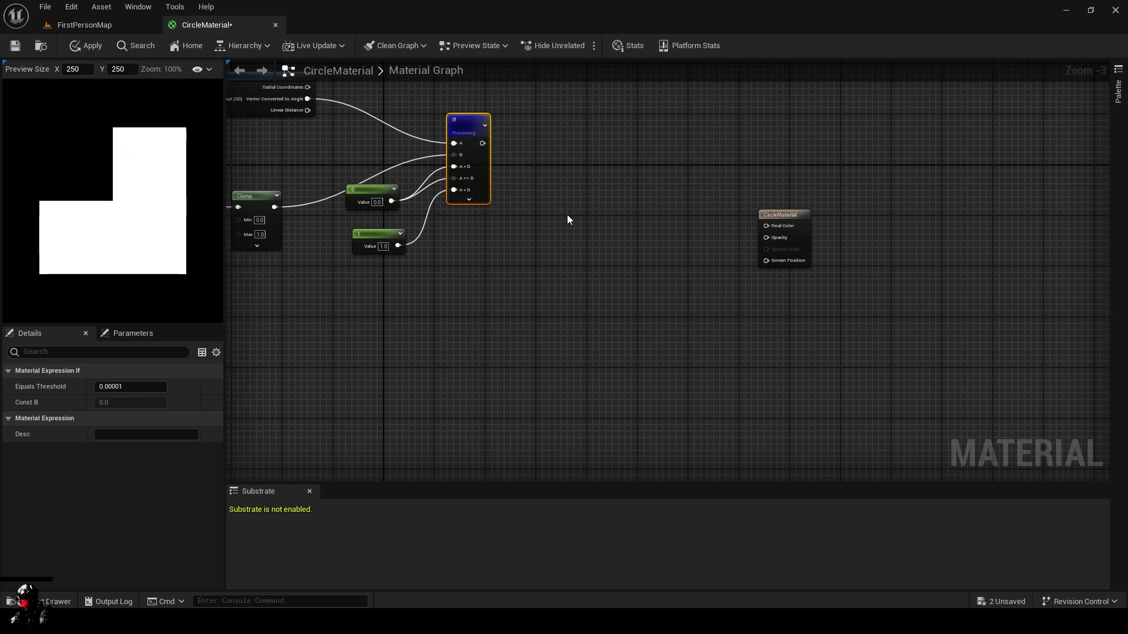
pyautogui.moveTo(801, 222); pyautogui.dragTo(925, 259)
pyautogui.moveTo(541, 330); pyautogui.dragTo(654, 268, button='right')
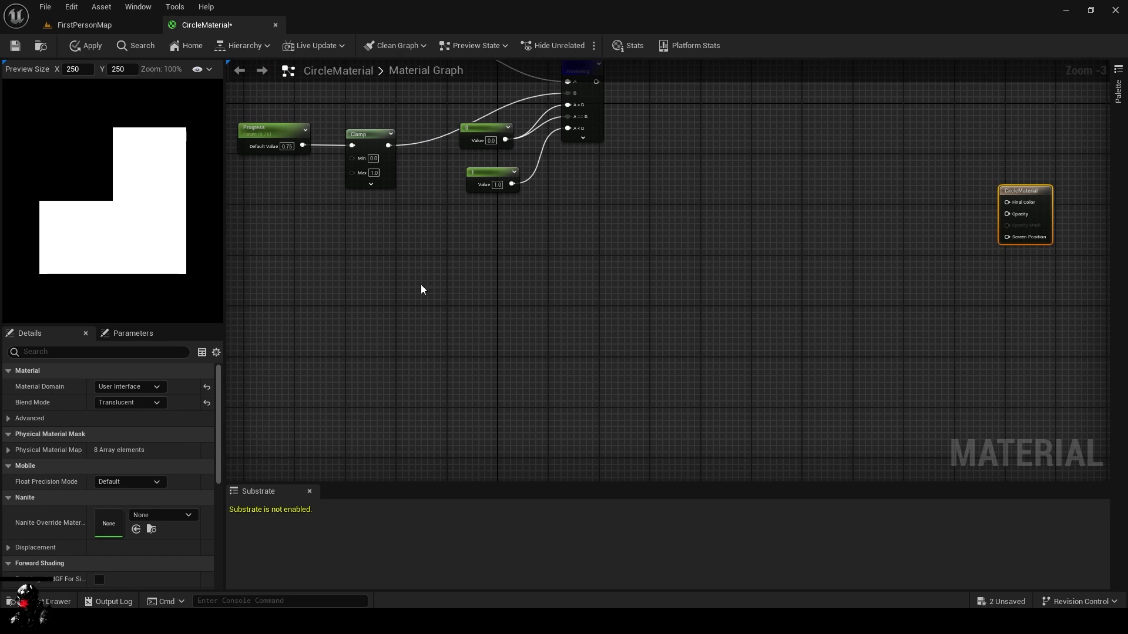
# Step: Add a RadialGradientExponential node with two constants wired to Radius and Density
pyautogui.rightClick(403, 286)
pyautogui.write('radial gr')
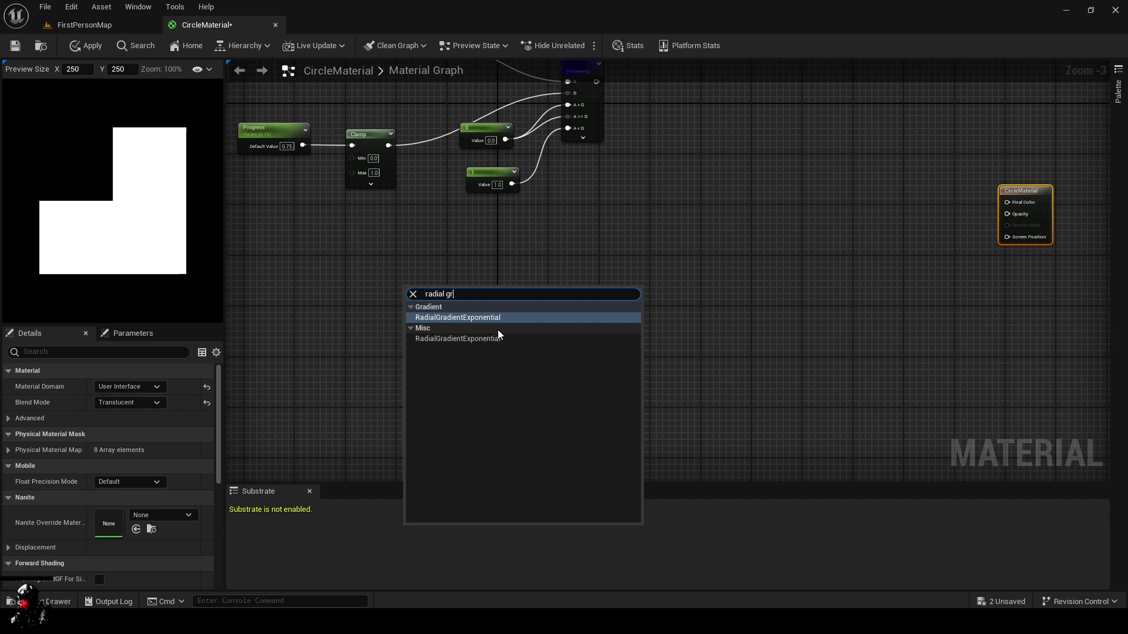
pyautogui.click(470, 317)
pyautogui.click(320, 303)
pyautogui.click(321, 353)
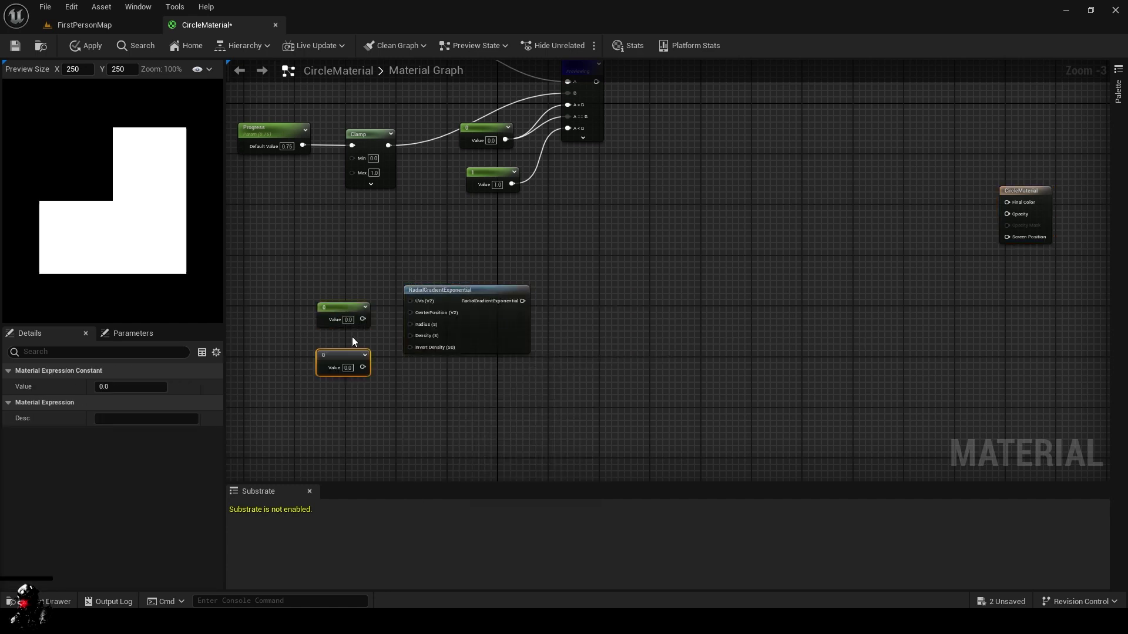
pyautogui.moveTo(363, 319); pyautogui.dragTo(414, 325)
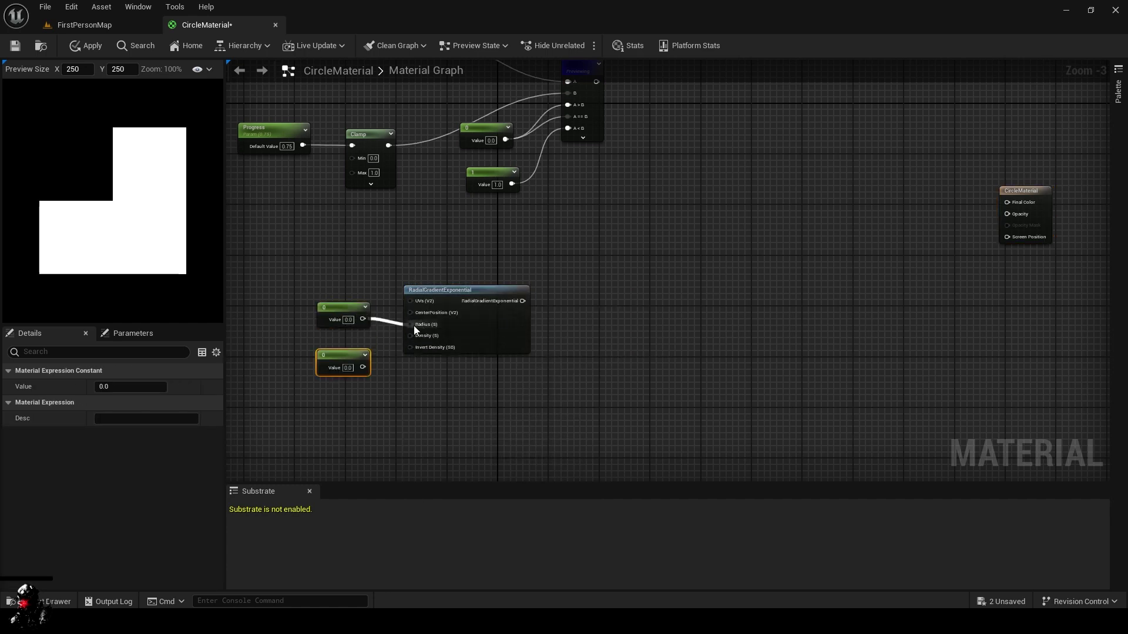
pyautogui.moveTo(362, 367); pyautogui.dragTo(414, 334)
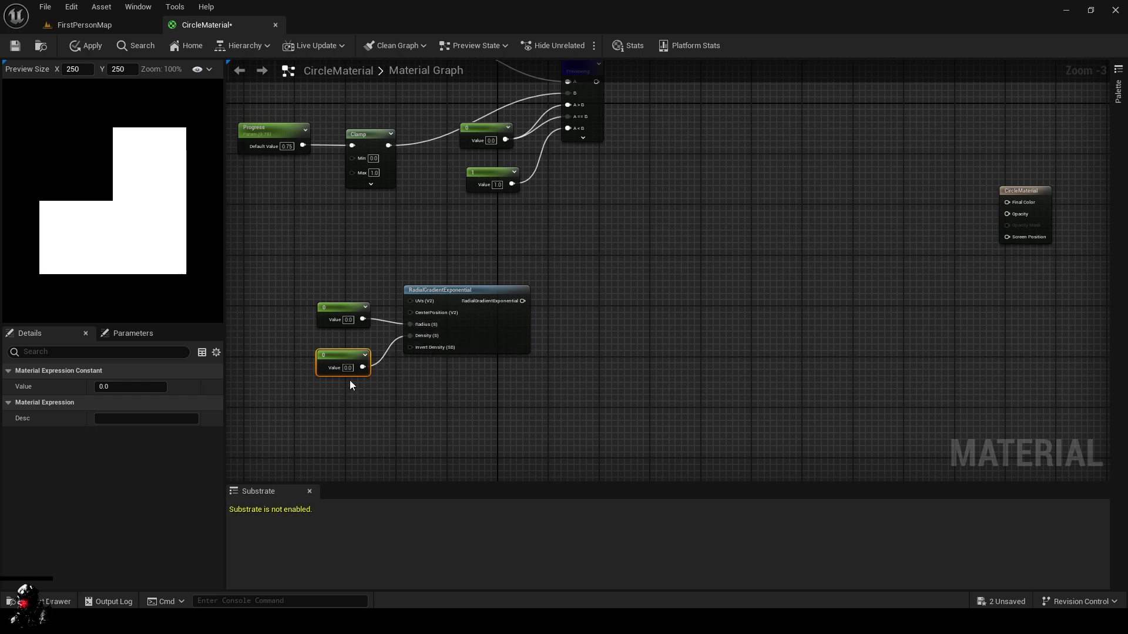
# Step: Set the radius constant to 0.5 and the density constant to 250
pyautogui.click(348, 319)
pyautogui.write('0.5')
pyautogui.press('Return')
pyautogui.click(350, 368)
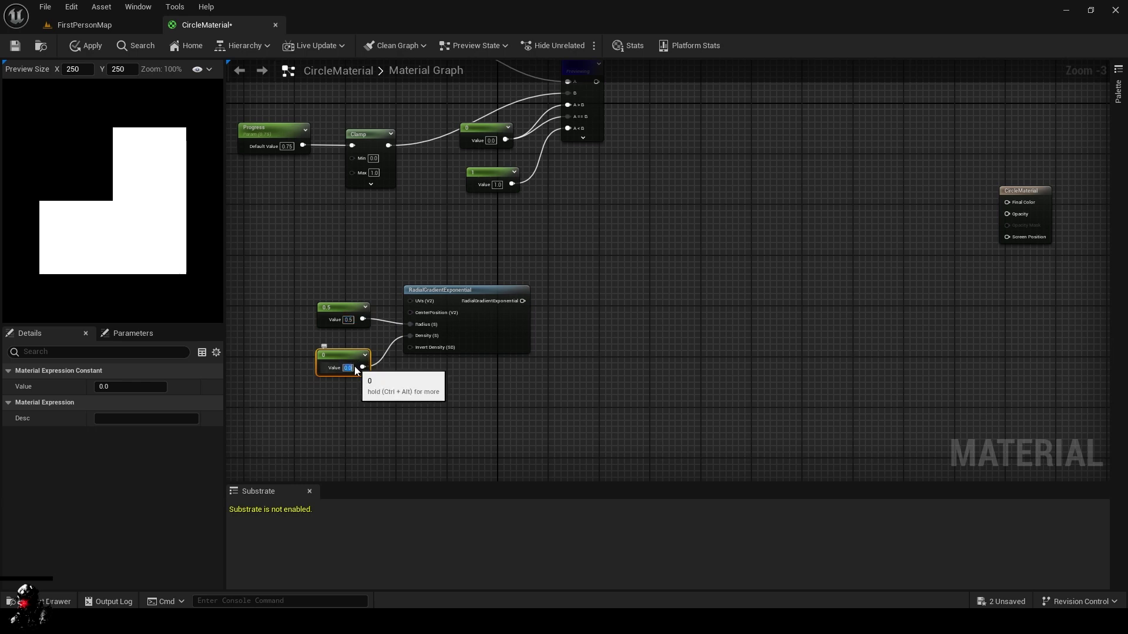
pyautogui.write('250')
pyautogui.press('Return')
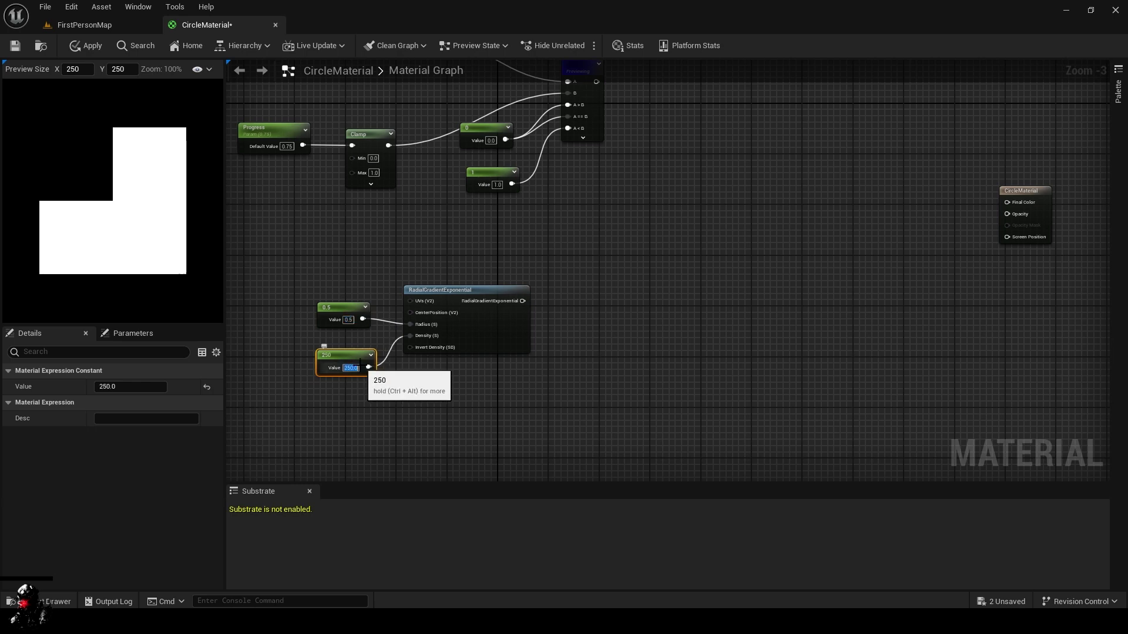
# Step: Preview the radial gradient, test a density of 30, then revert to 250
pyautogui.rightClick(481, 295)
pyautogui.click(509, 303)
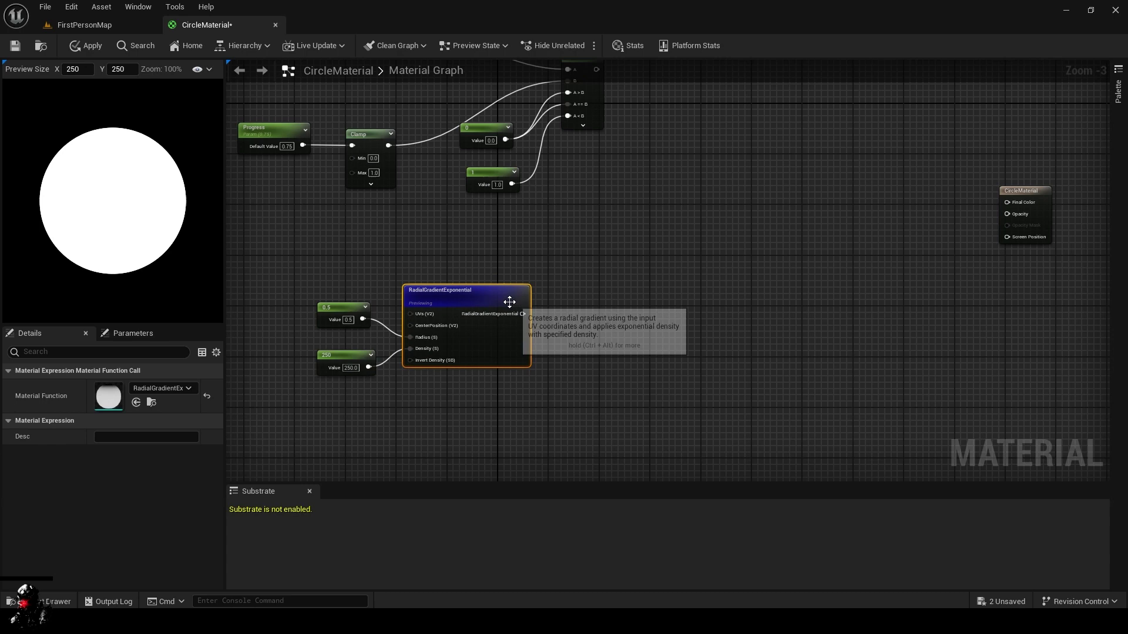
pyautogui.click(358, 368)
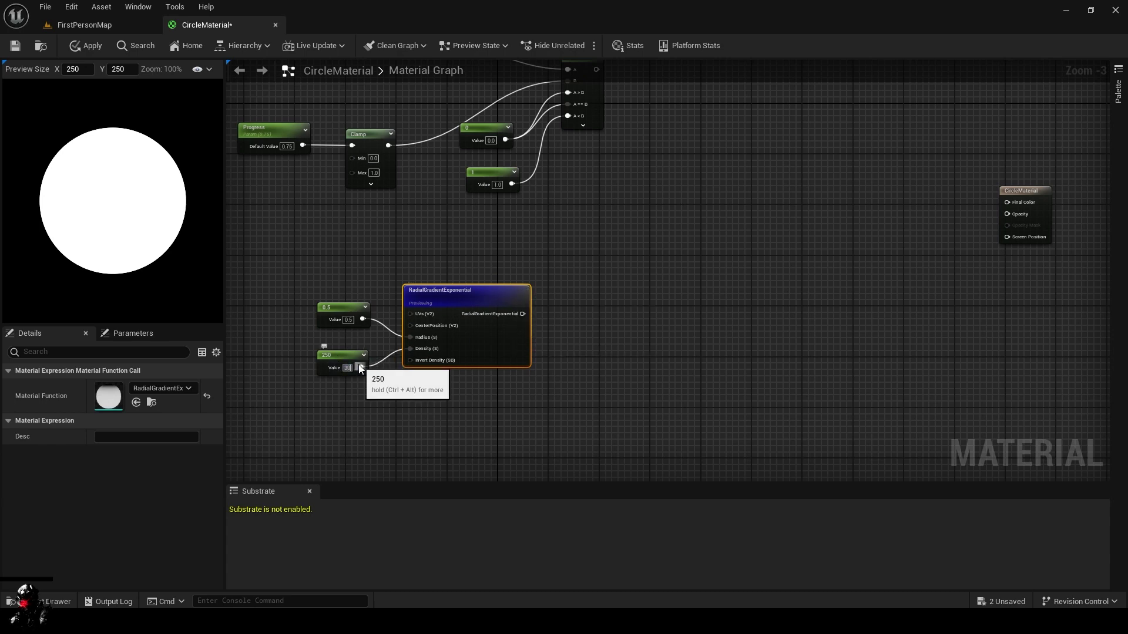
pyautogui.press('Return')
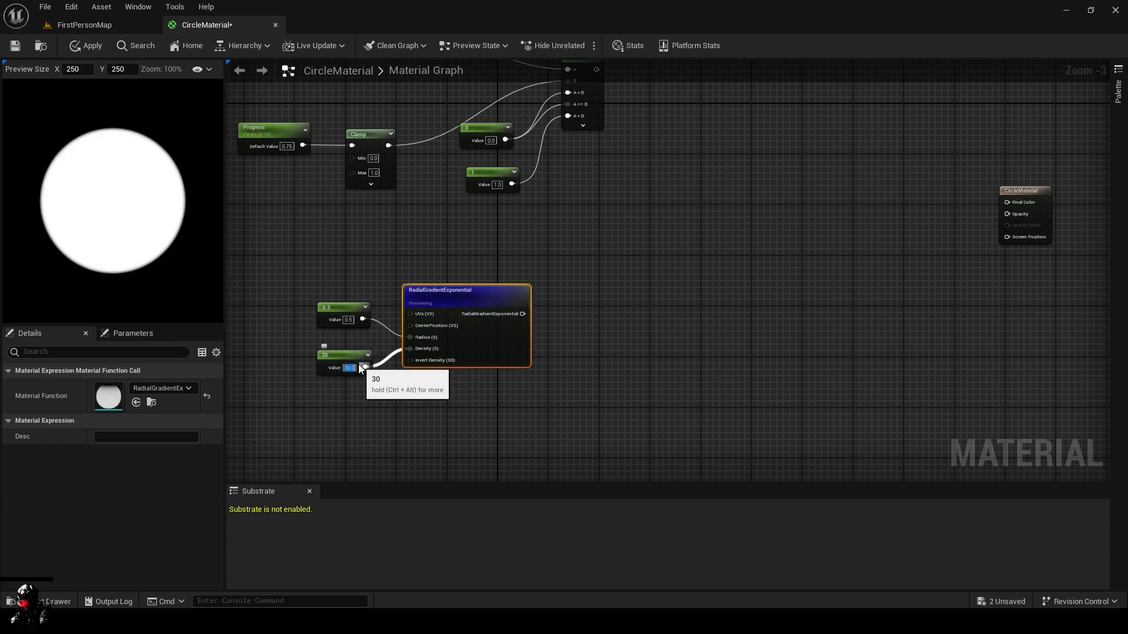
pyautogui.hotkey('ctrl', 'z')
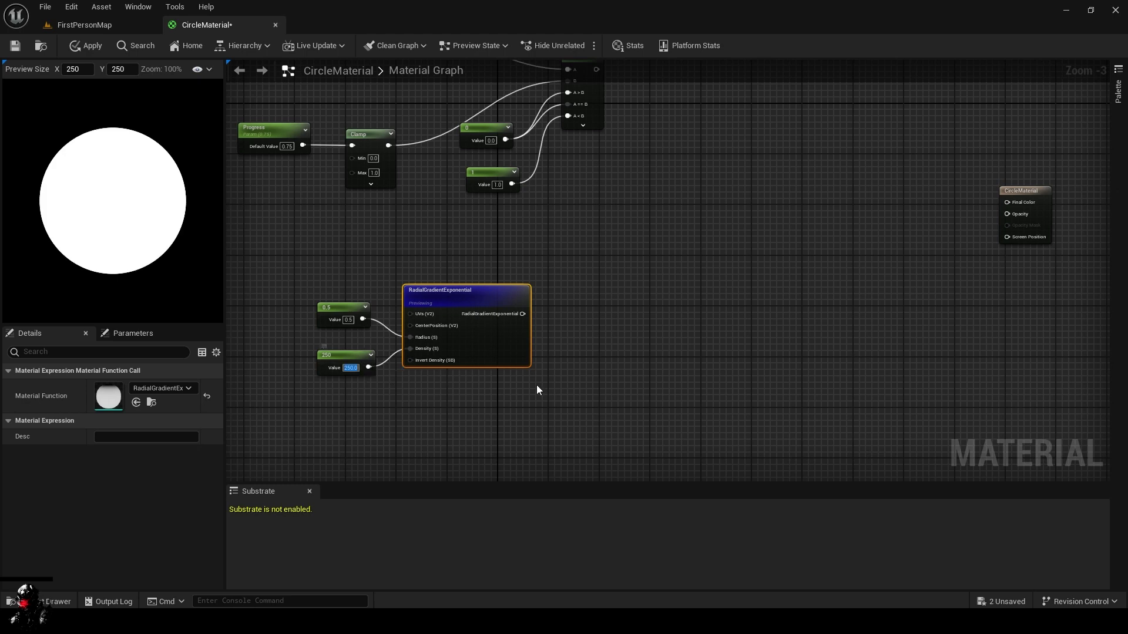
pyautogui.moveTo(609, 390); pyautogui.dragTo(609, 284, button='right')
# Step: Duplicate the gradient nodes below the originals and set the copy's radius to 0.35
pyautogui.moveTo(334, 153); pyautogui.dragTo(509, 298)
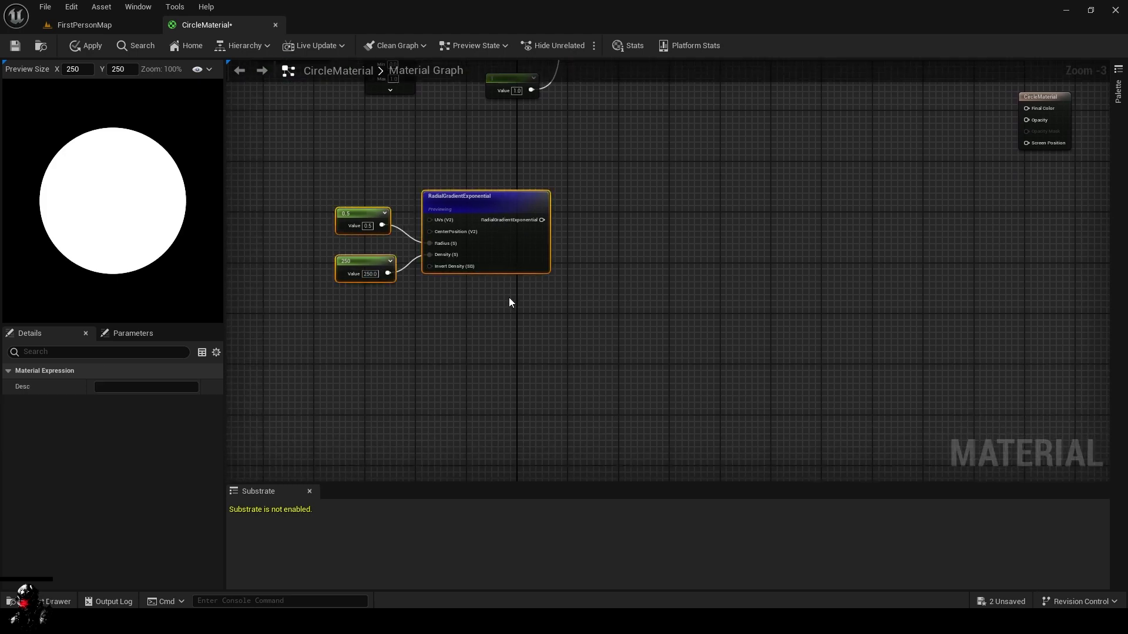
pyautogui.hotkey('ctrl', 'd')
pyautogui.moveTo(562, 358); pyautogui.dragTo(470, 320)
pyautogui.click(406, 311)
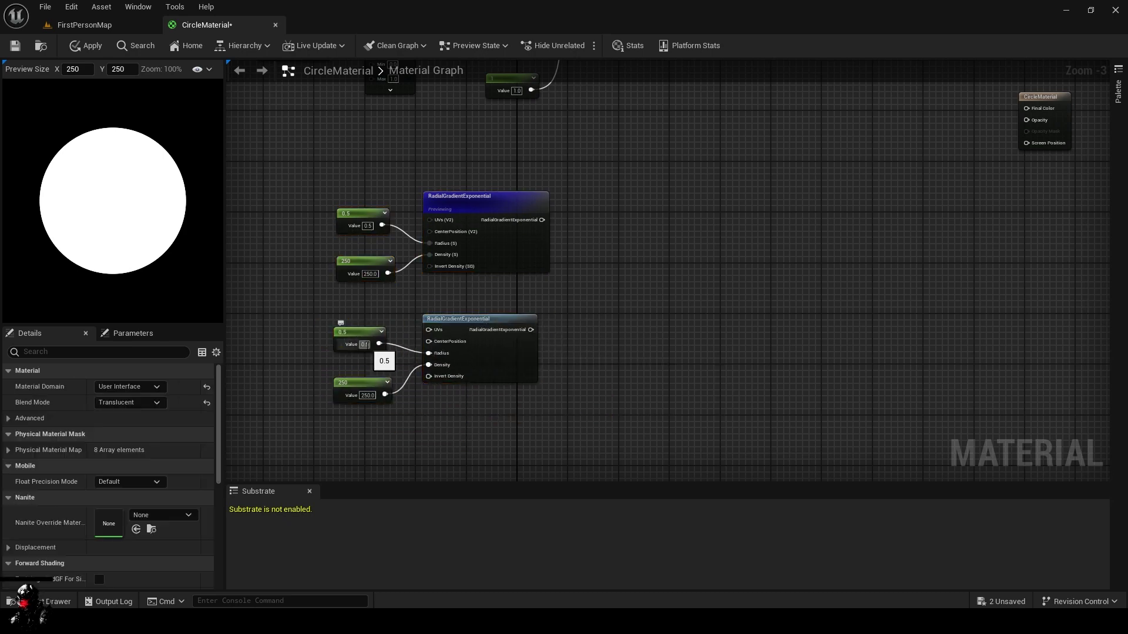
pyautogui.write('0.35')
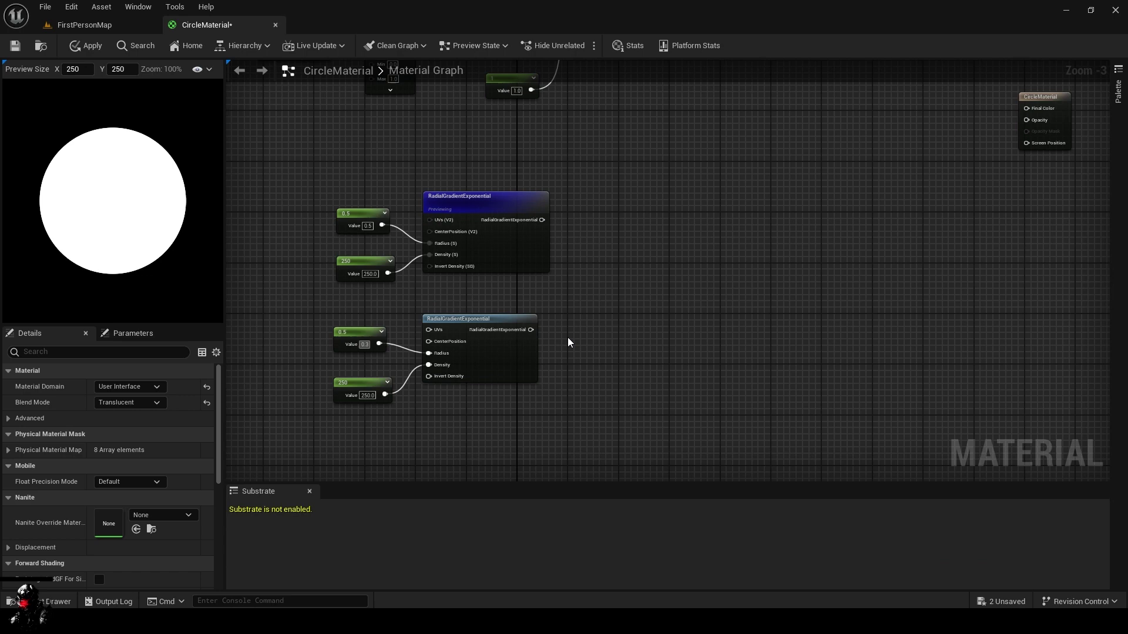
pyautogui.press('Return')
# Step: Group the two gradients in comments titled 'Make Outer Line' and 'Make Inner Line'
pyautogui.moveTo(326, 179); pyautogui.dragTo(527, 295)
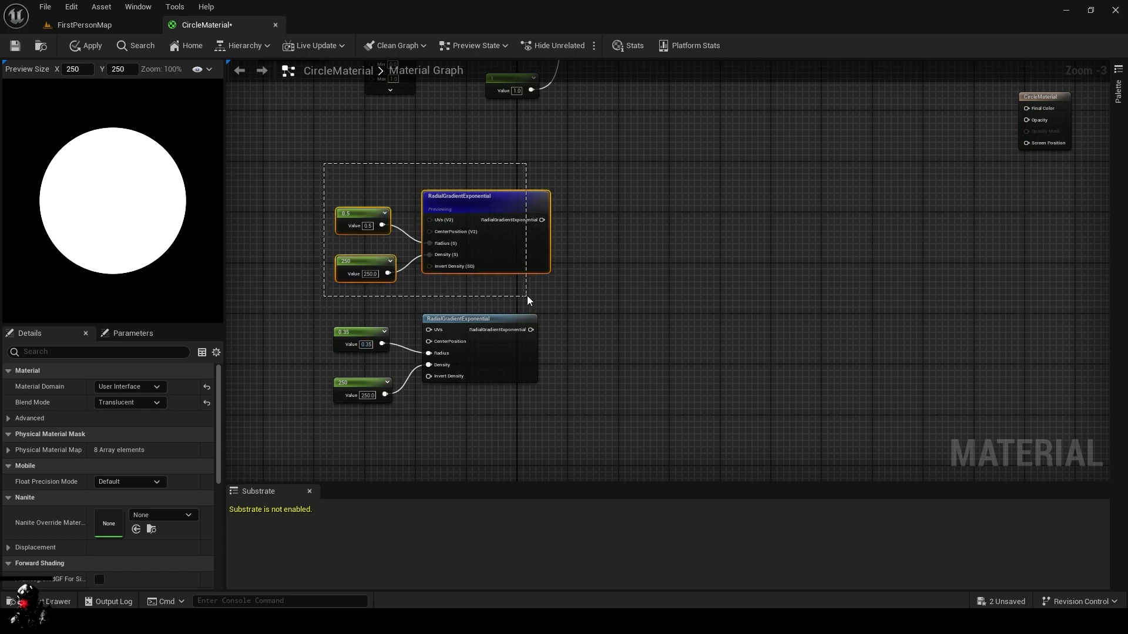
pyautogui.write('cMake ')
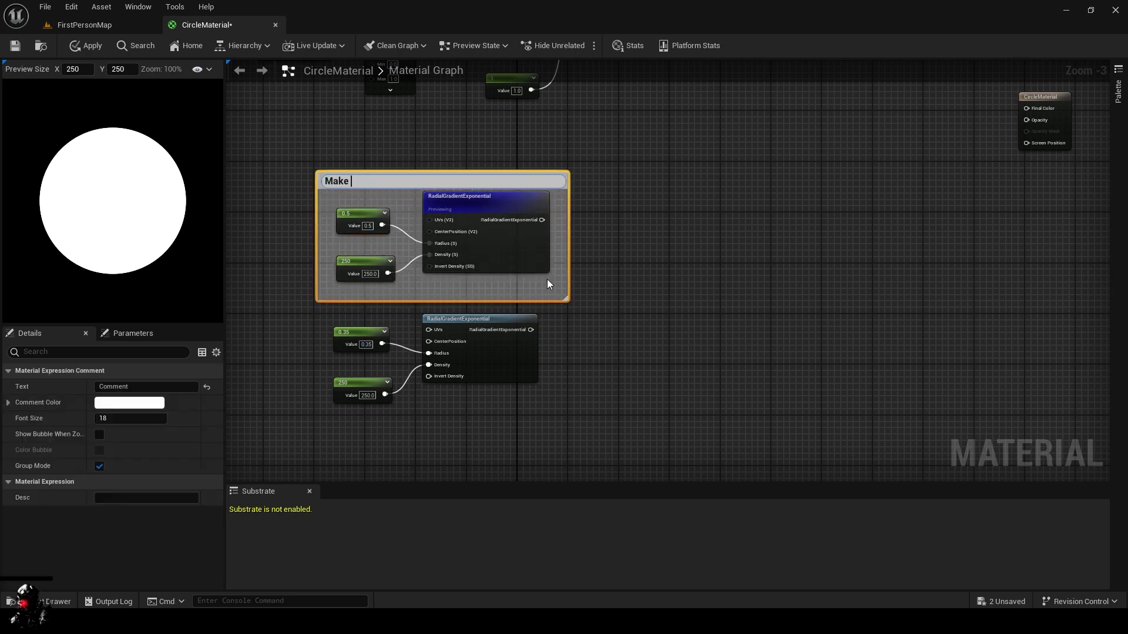
pyautogui.write('Outer Line')
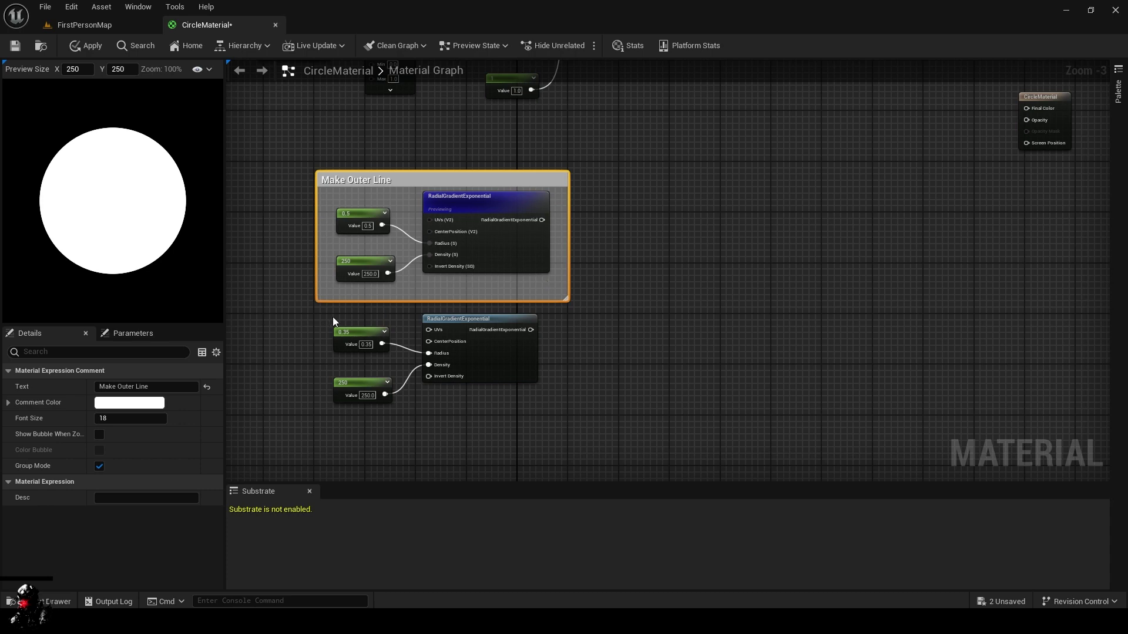
pyautogui.moveTo(332, 316); pyautogui.dragTo(577, 453)
pyautogui.write('cMake Inner Line')
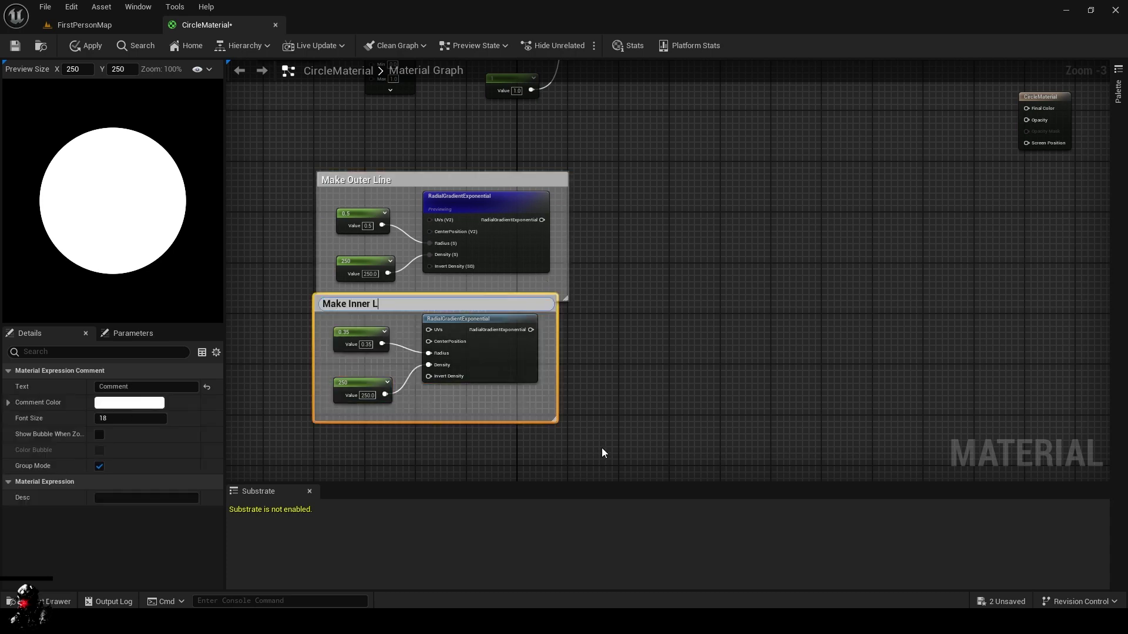
pyautogui.press('Return')
# Step: Subtract the inner gradient from the outer gradient and preview the resulting ring
pyautogui.moveTo(541, 220); pyautogui.dragTo(622, 273)
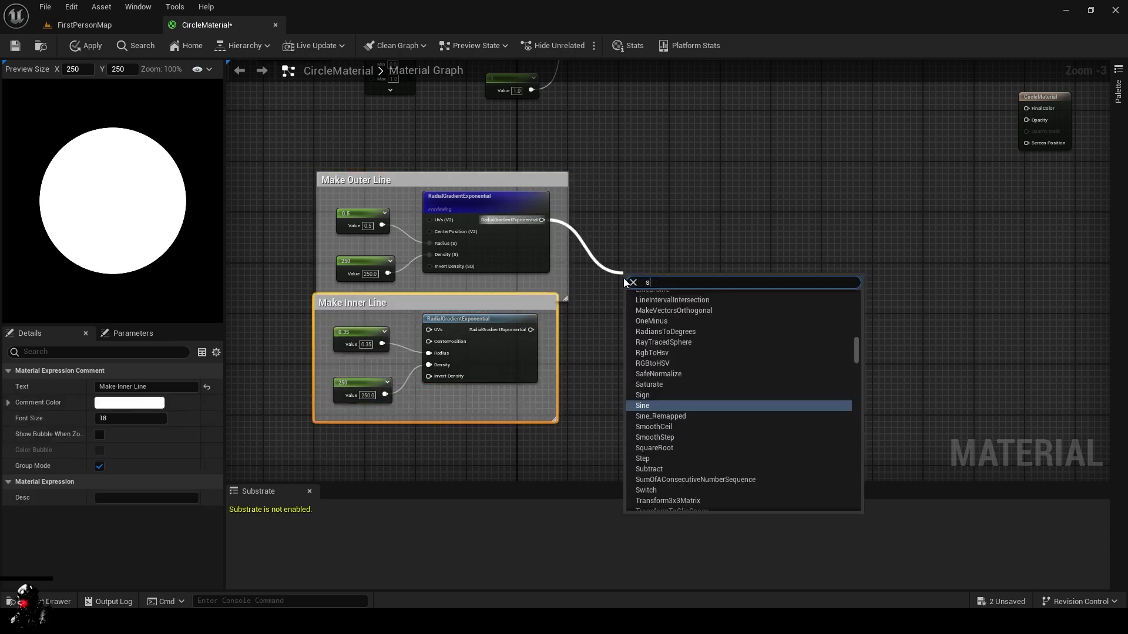
pyautogui.write('add')
pyautogui.click(666, 329)
pyautogui.moveTo(531, 329); pyautogui.dragTo(637, 267)
pyautogui.rightClick(636, 267)
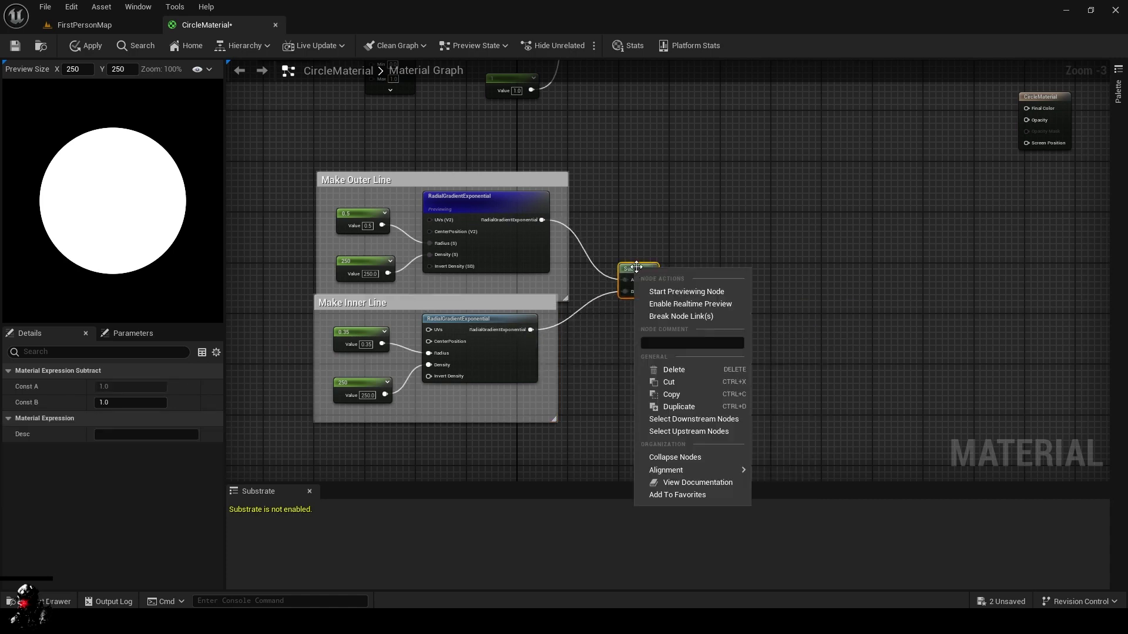
pyautogui.click(669, 291)
pyautogui.moveTo(769, 252); pyautogui.dragTo(590, 363, button='right')
pyautogui.scroll(-2, 589, 360)
pyautogui.scroll(1, 587, 361)
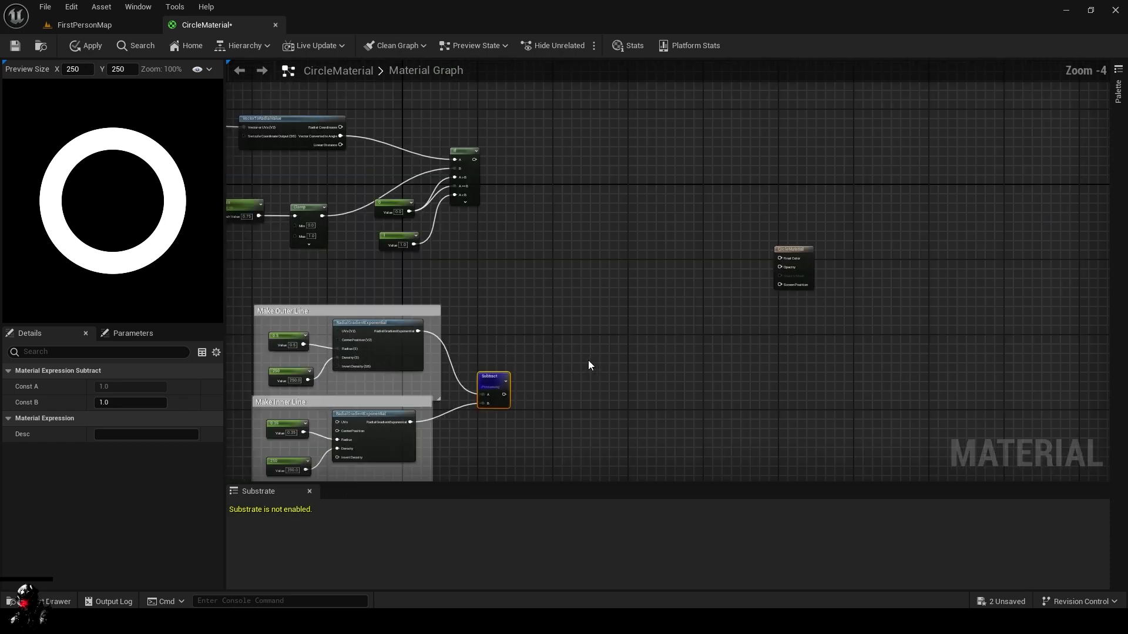
# Step: Multiply the If mask by the ring and preview the three-quarter ring result
pyautogui.moveTo(473, 160); pyautogui.dragTo(541, 277)
pyautogui.write('mult')
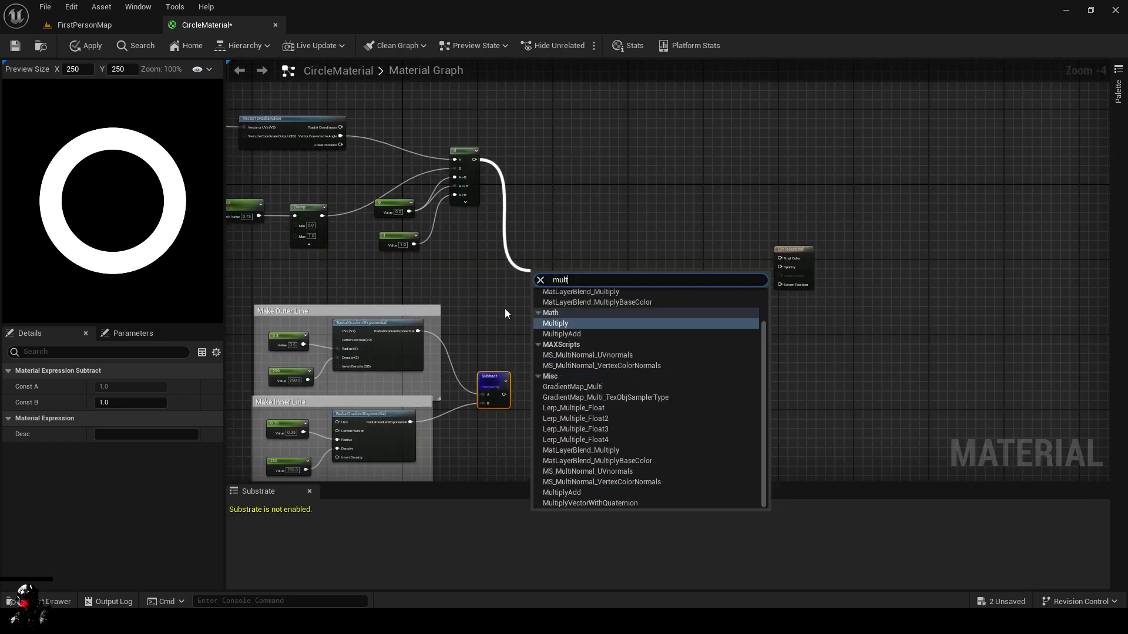
pyautogui.press('Return')
pyautogui.moveTo(504, 394); pyautogui.dragTo(722, 292)
pyautogui.press('space')
pyautogui.scroll(2, 541, 364)
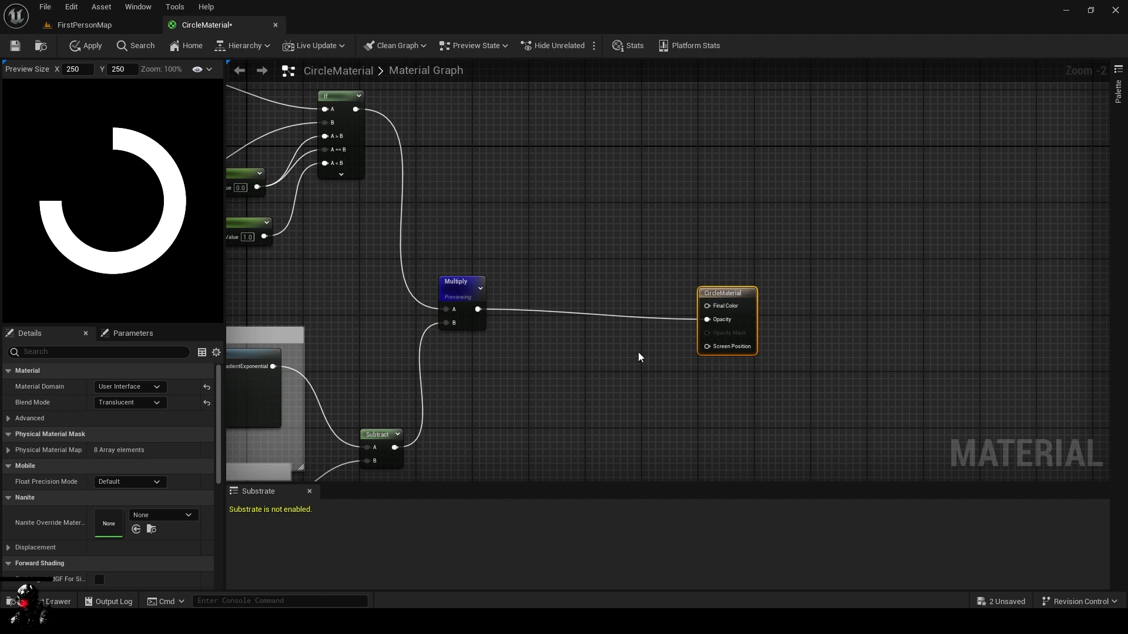
# Step: Add a Constant4Vector above the material output and convert it into a parameter named Color
pyautogui.click(624, 235)
pyautogui.moveTo(646, 241); pyautogui.dragTo(708, 306)
pyautogui.rightClick(615, 202)
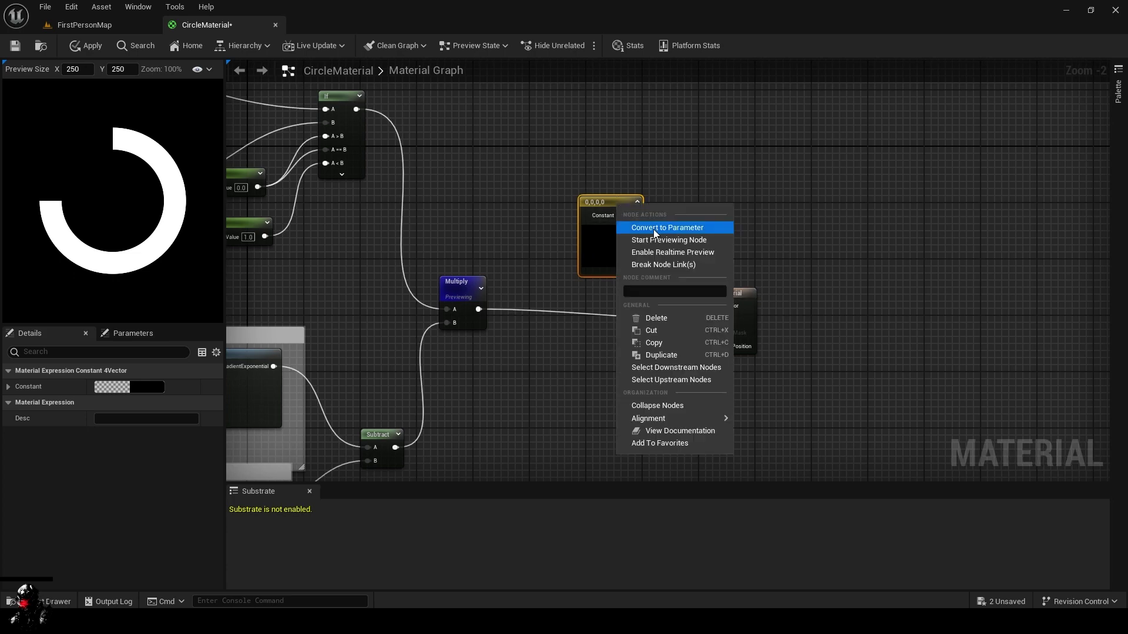
pyautogui.click(653, 228)
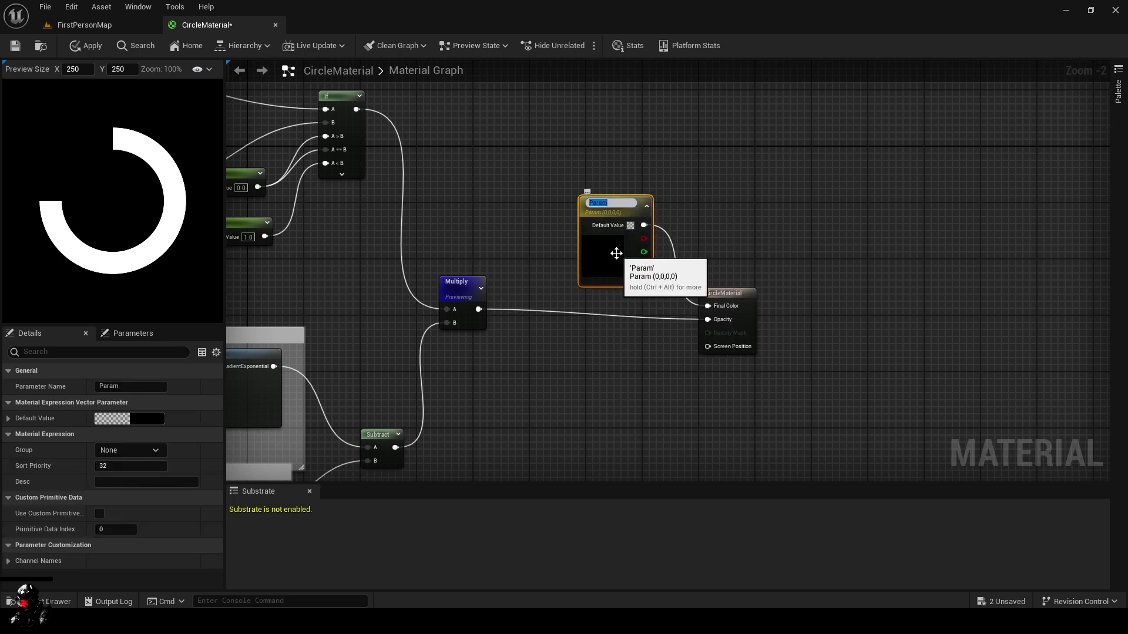
pyautogui.write('Color')
pyautogui.press('Return')
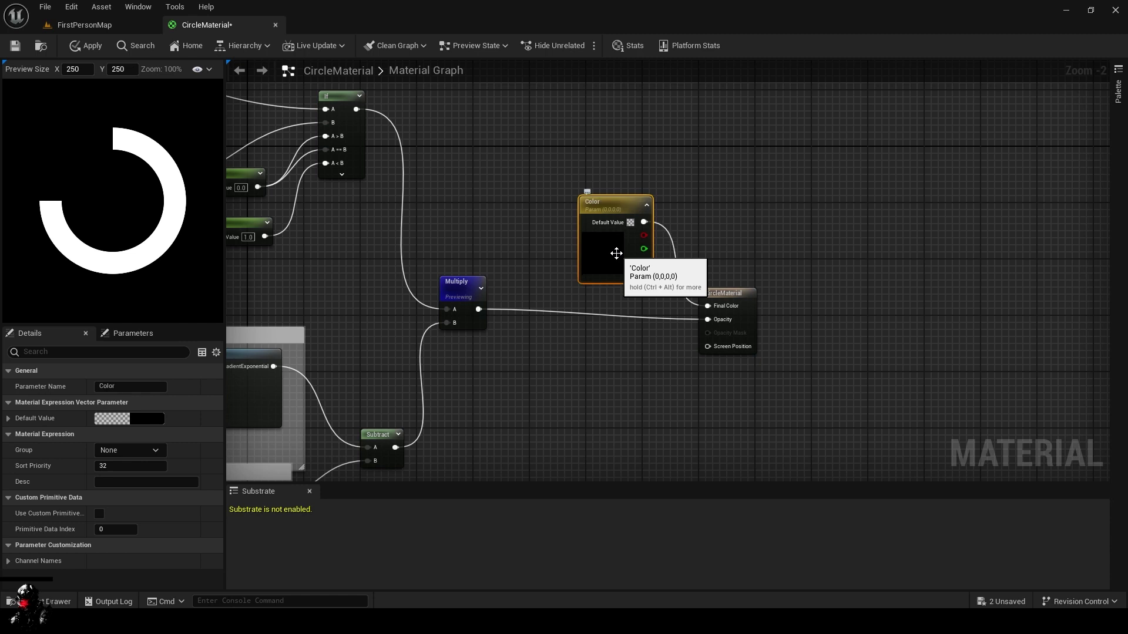
# Step: Set the Color parameter's default to fully opaque white and stop previewing the Multiply node
pyautogui.click(106, 419)
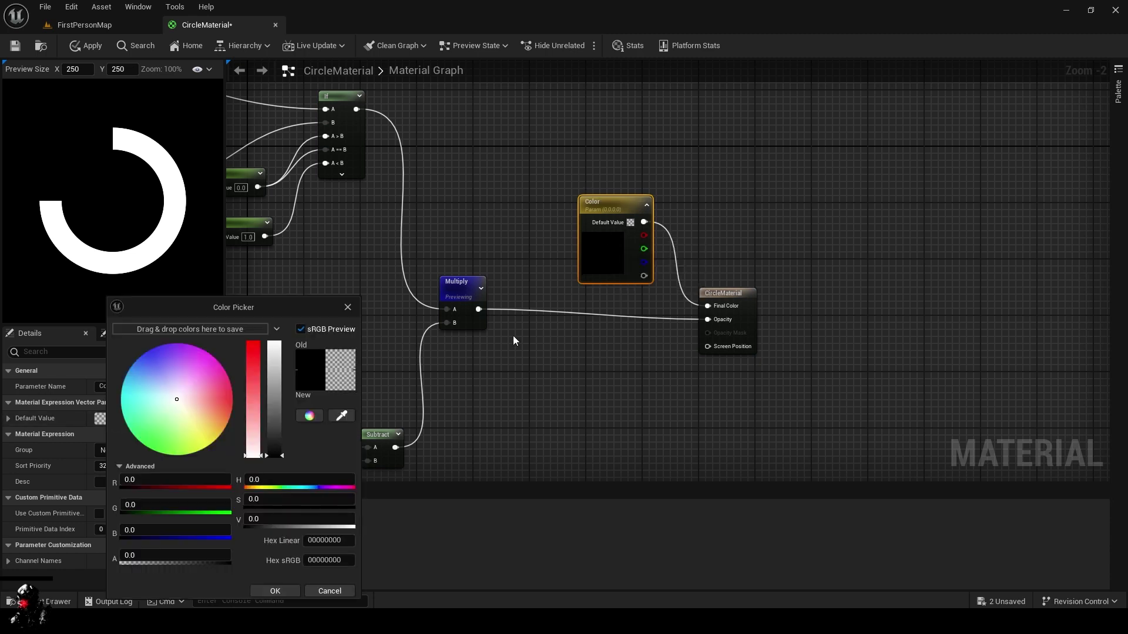
pyautogui.moveTo(267, 450); pyautogui.dragTo(272, 314)
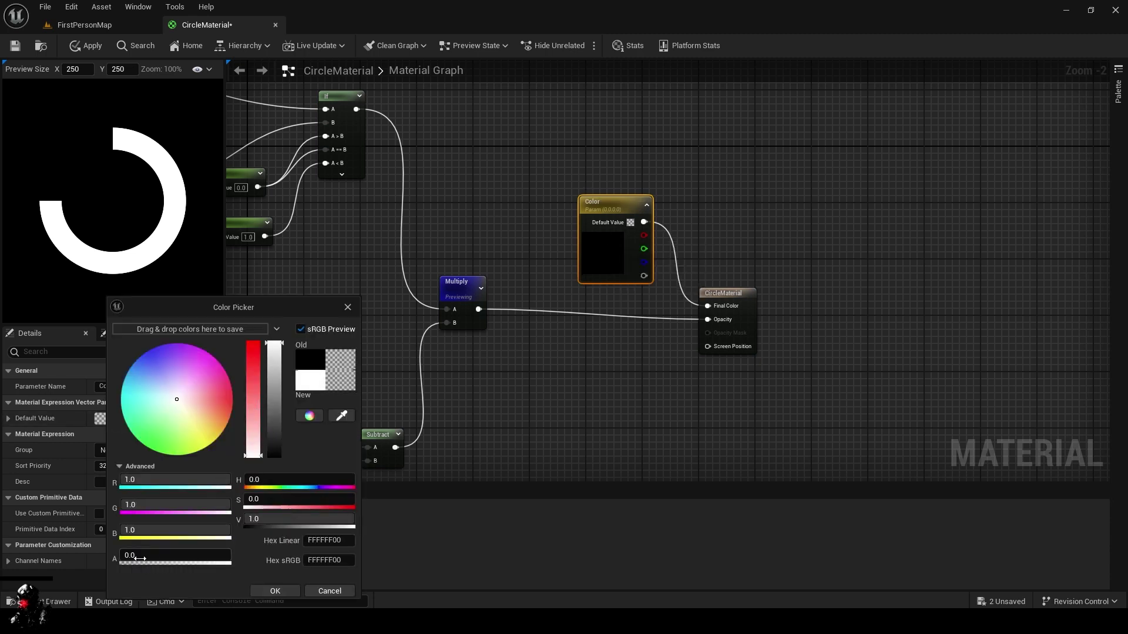
pyautogui.moveTo(139, 558); pyautogui.dragTo(229, 559)
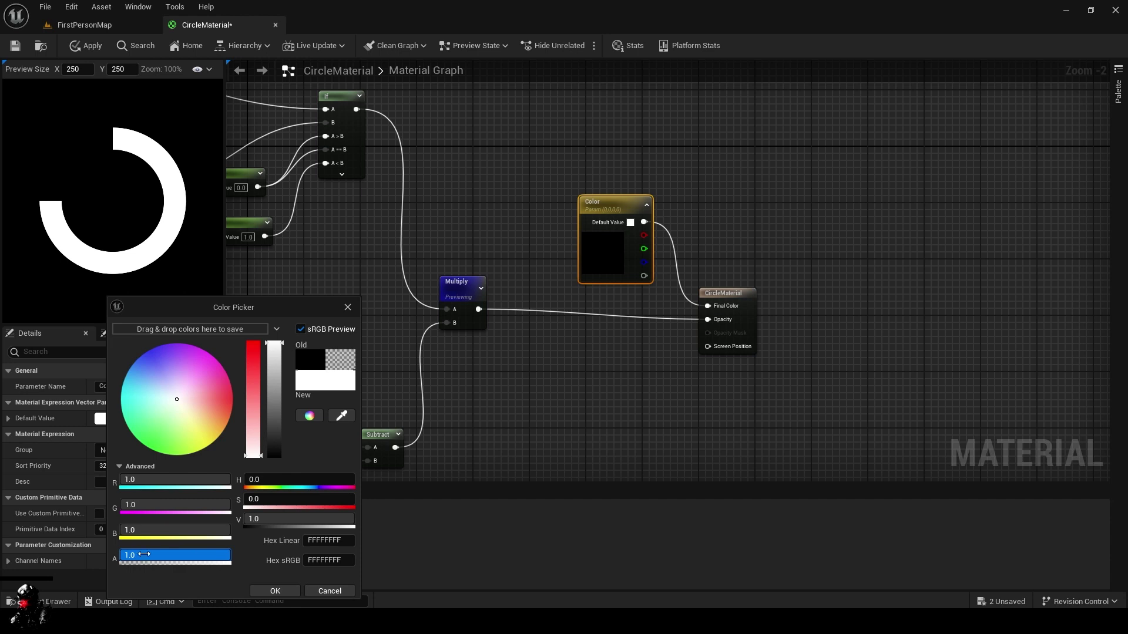
pyautogui.click(275, 591)
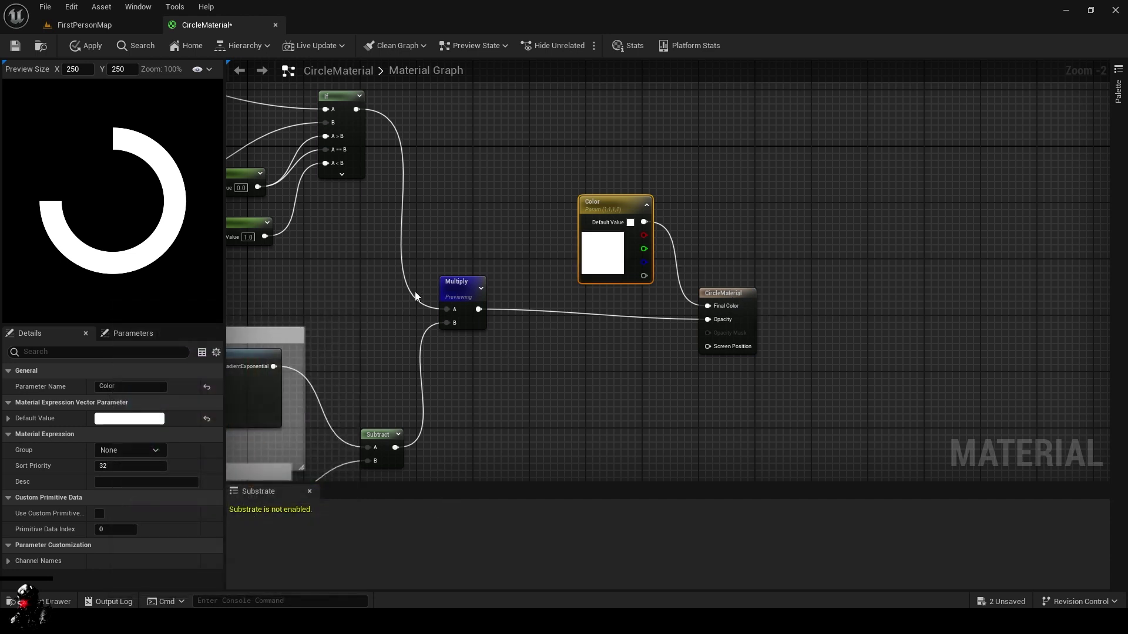
pyautogui.rightClick(458, 288)
pyautogui.click(497, 306)
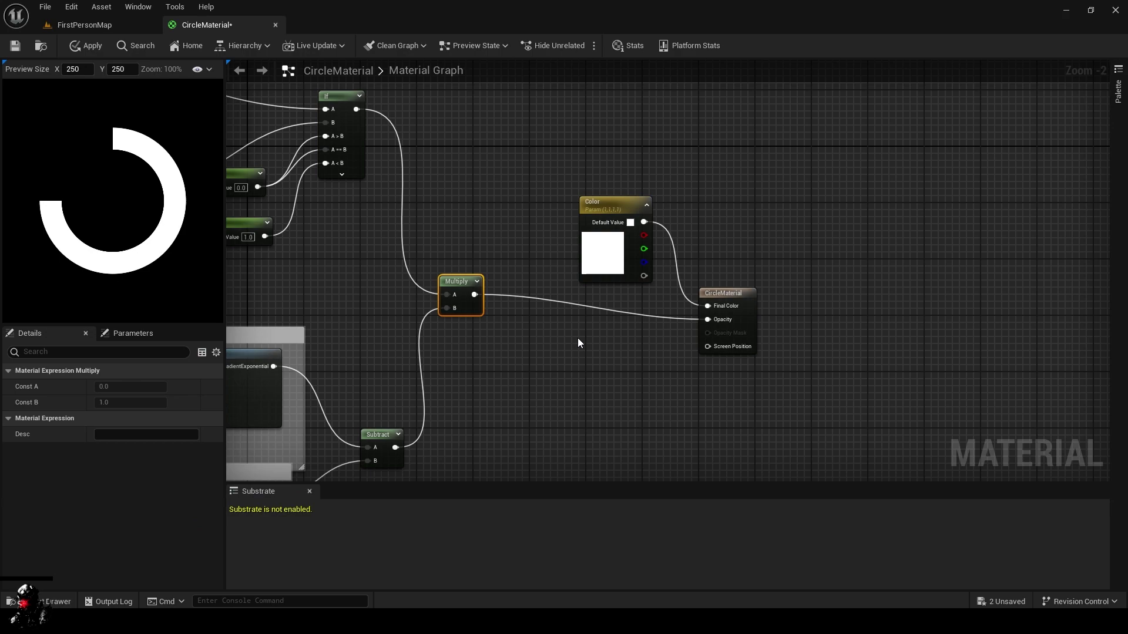
pyautogui.click(753, 287)
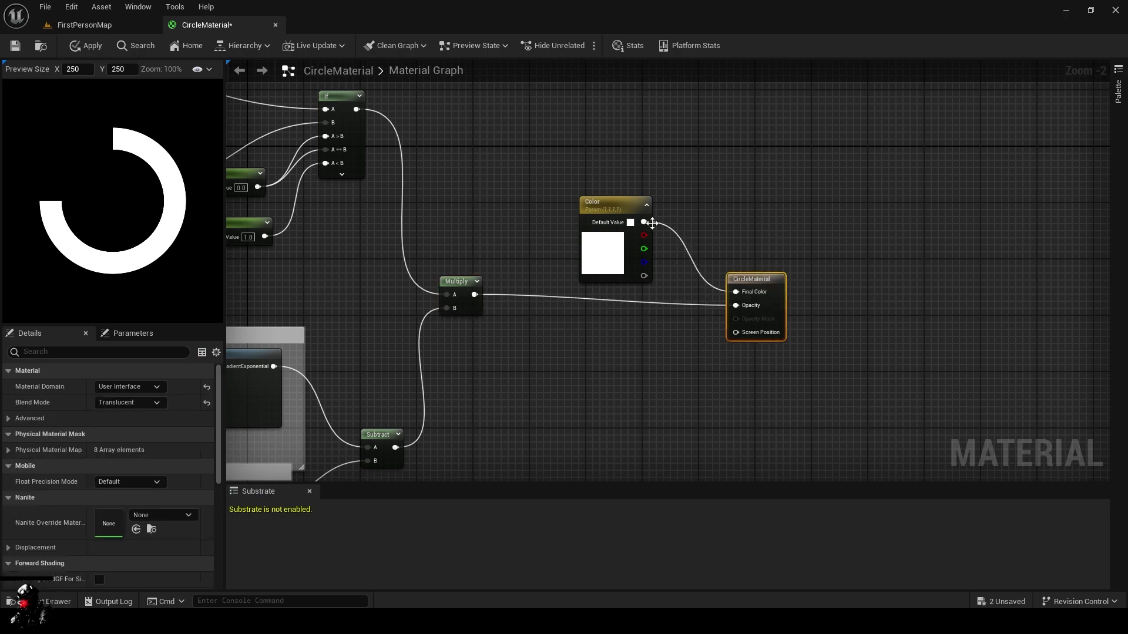